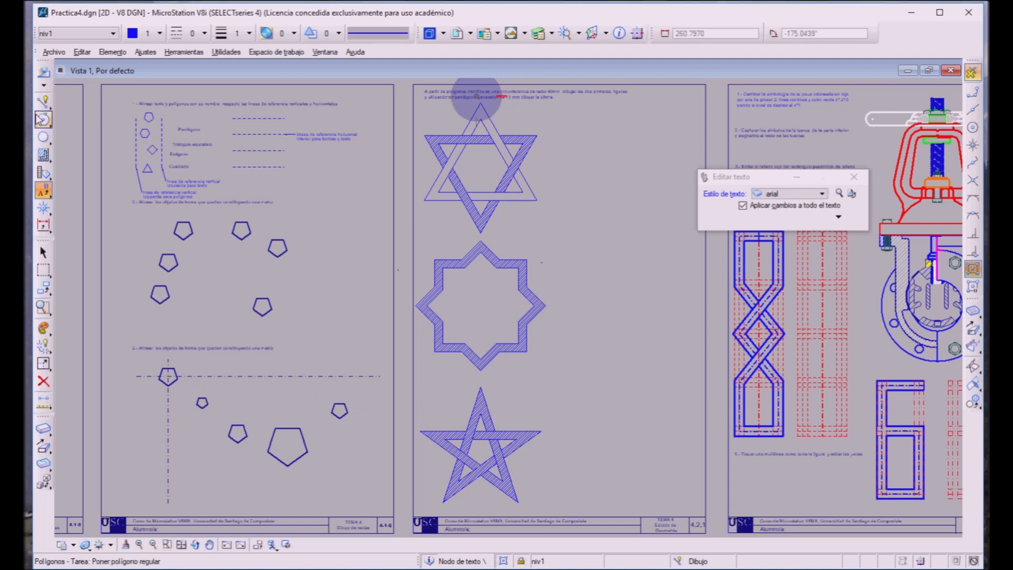
# Step: Set up the regular polygon command with the inscribed method and a radius of 40 mm for a triangle
pyautogui.click(42, 119)
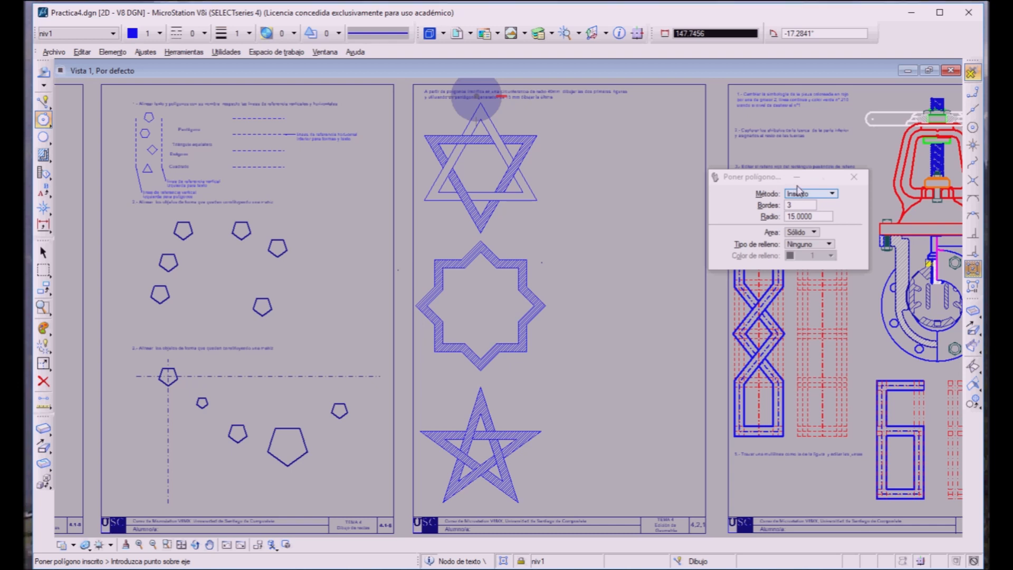
pyautogui.doubleClick(804, 215)
pyautogui.write('40')
pyautogui.press('Tab')
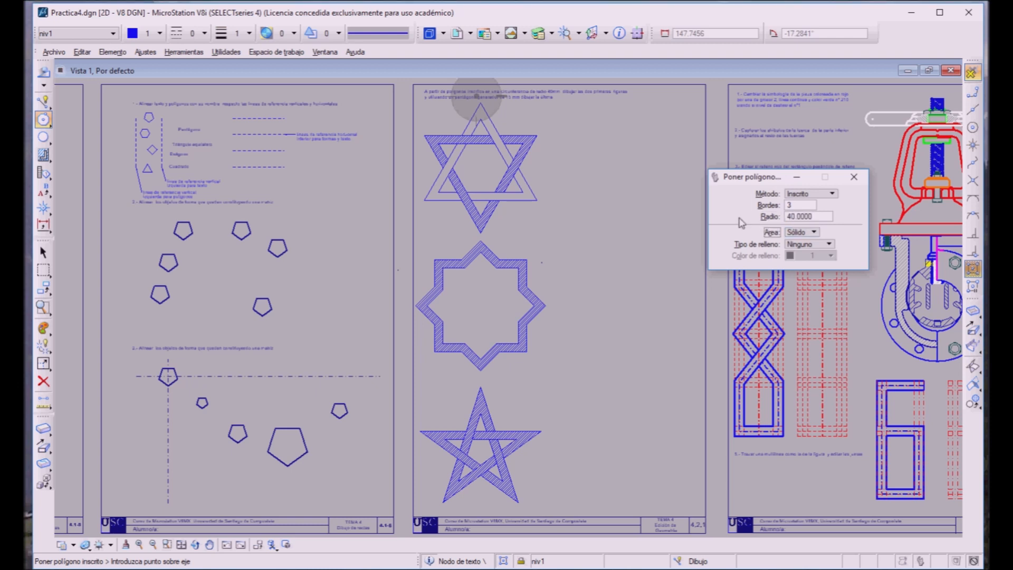
pyautogui.click(801, 194)
pyautogui.press('Down')
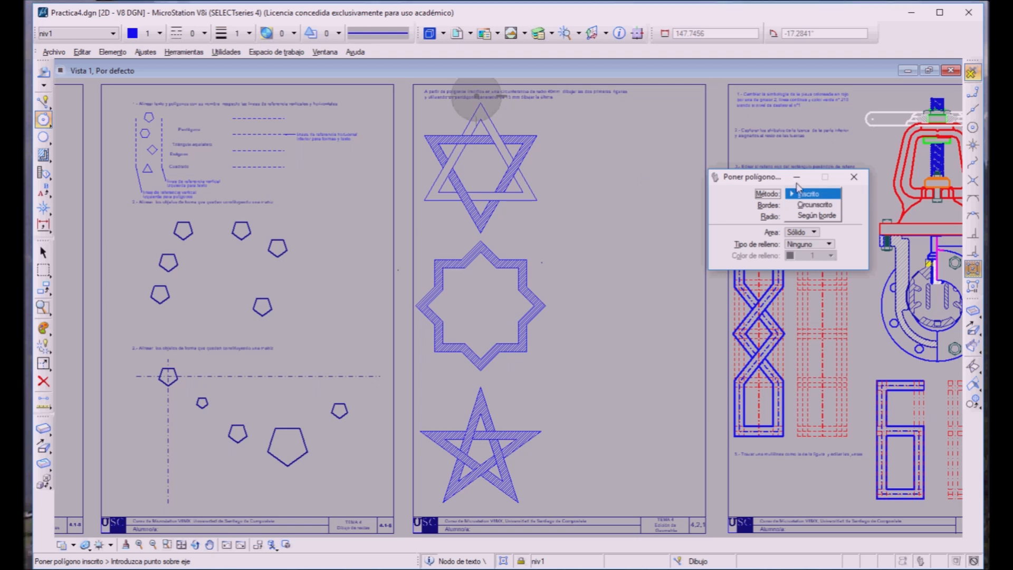
pyautogui.click(799, 194)
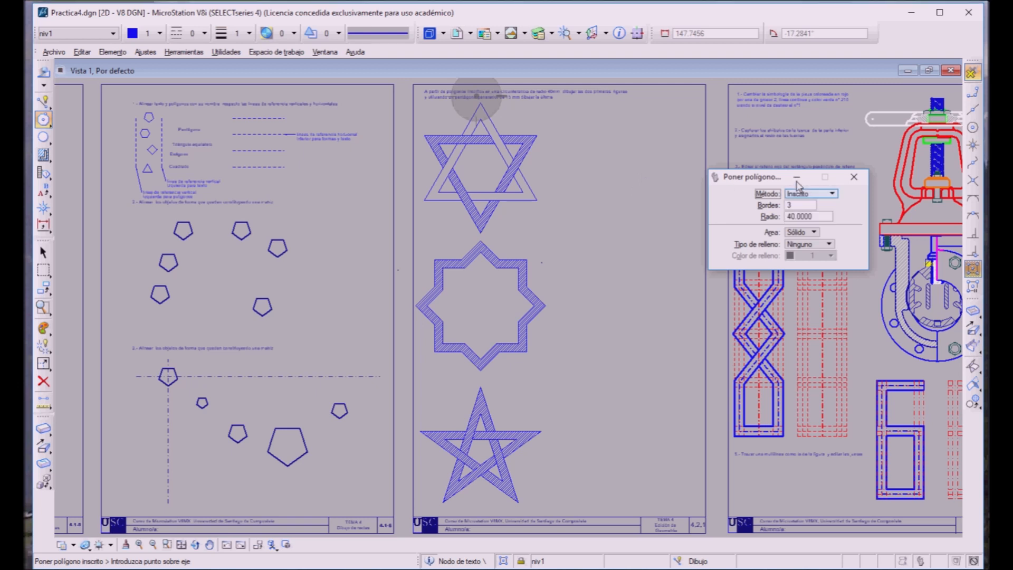
# Step: Draw the upright inscribed triangle with line weight 0 in the empty space beside the six-pointed star sample
pyautogui.click(611, 157)
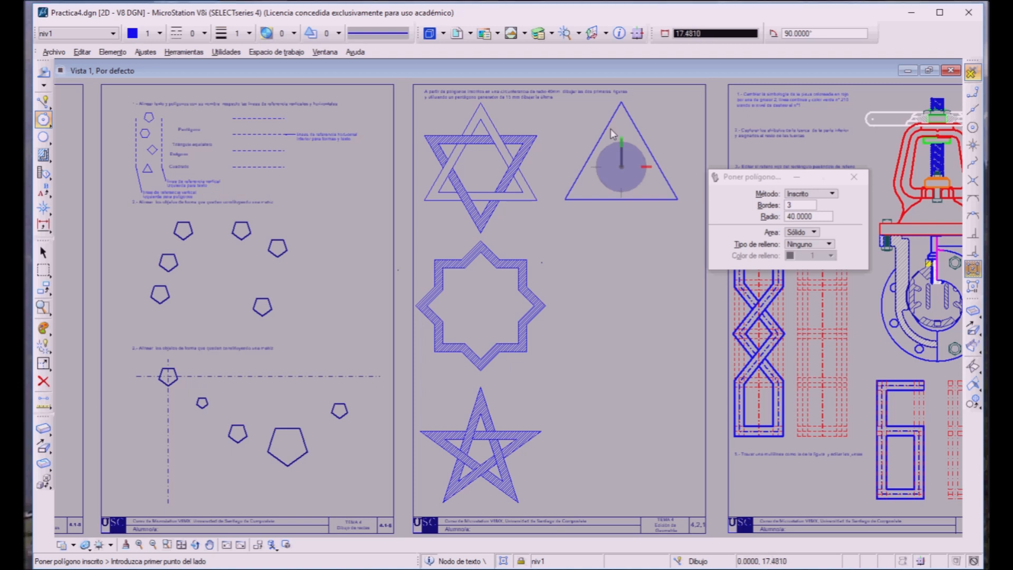
pyautogui.click(221, 33)
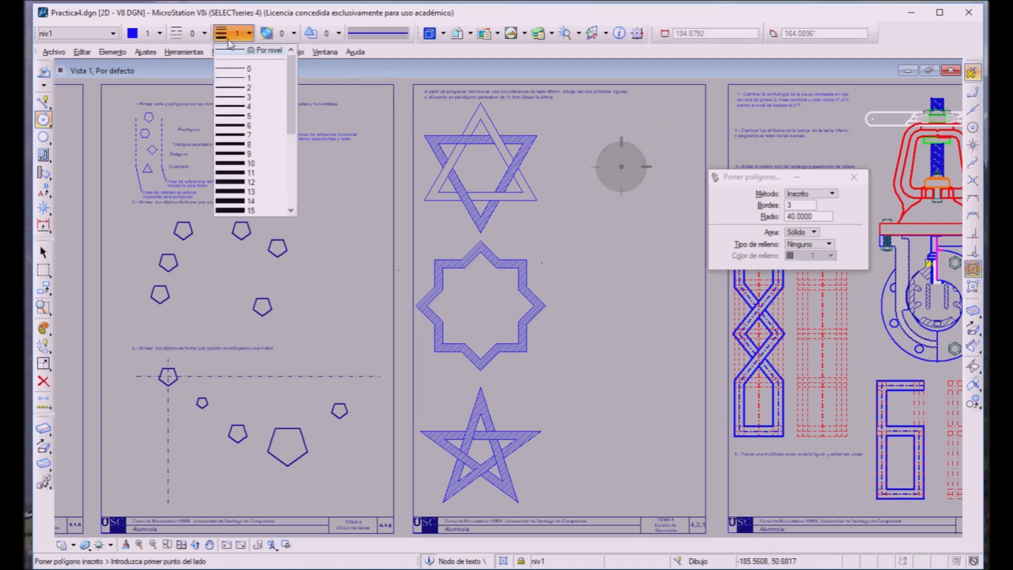
pyautogui.click(231, 69)
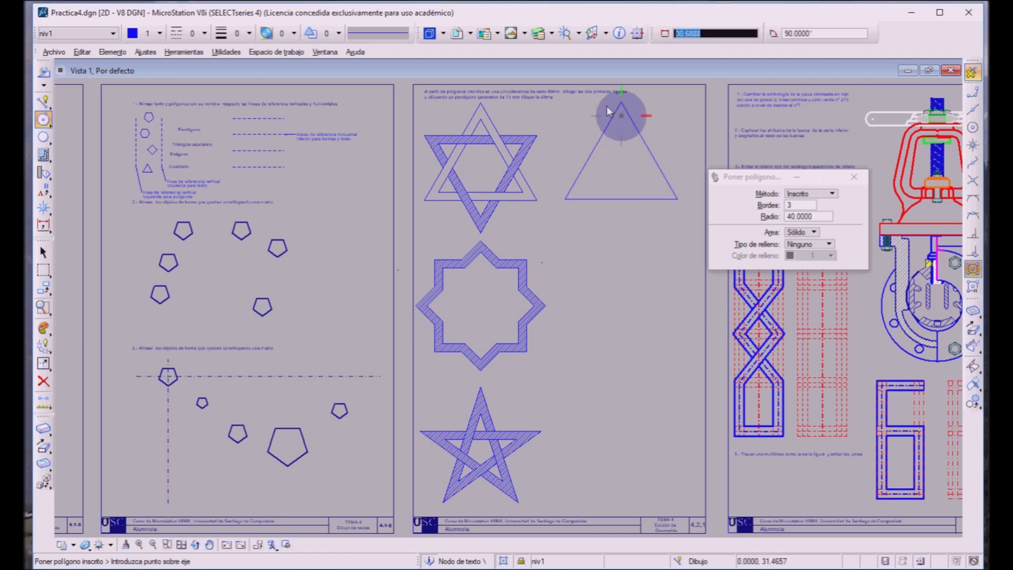
pyautogui.click(621, 115)
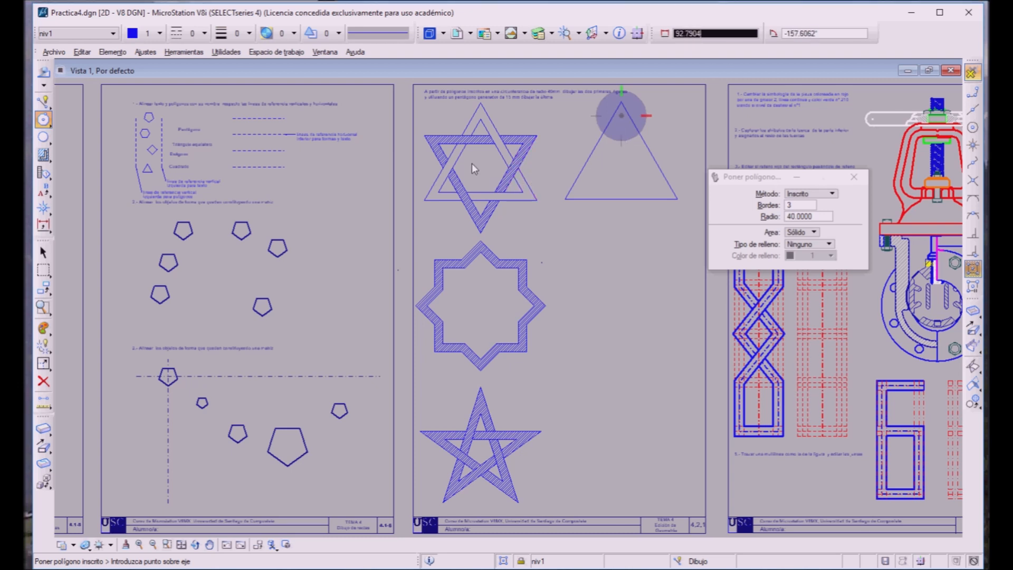
# Step: Draw an inverted triangle of the same radius, using the centre snap to centre it on the upright triangle
pyautogui.click(973, 127)
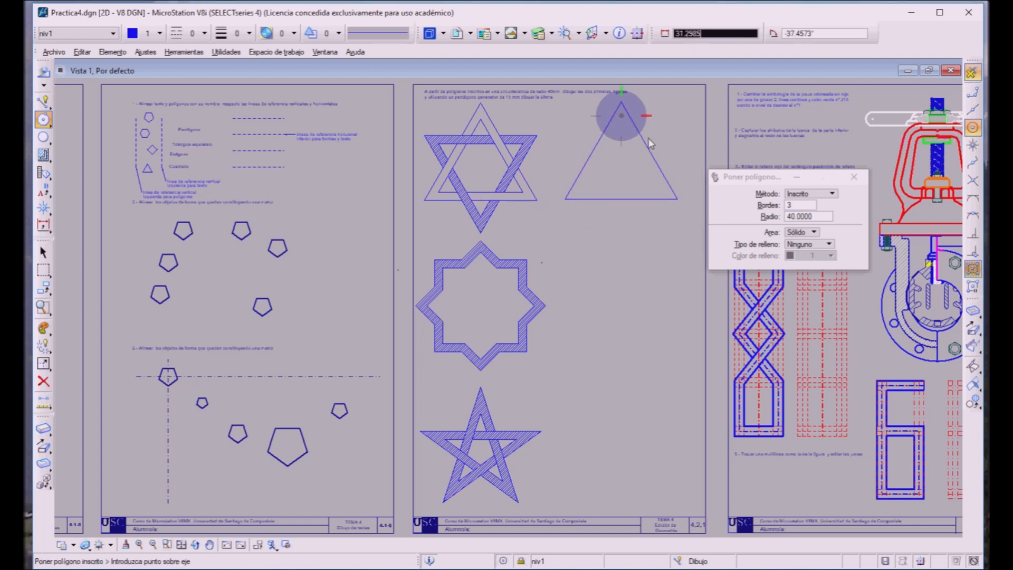
pyautogui.click(629, 157)
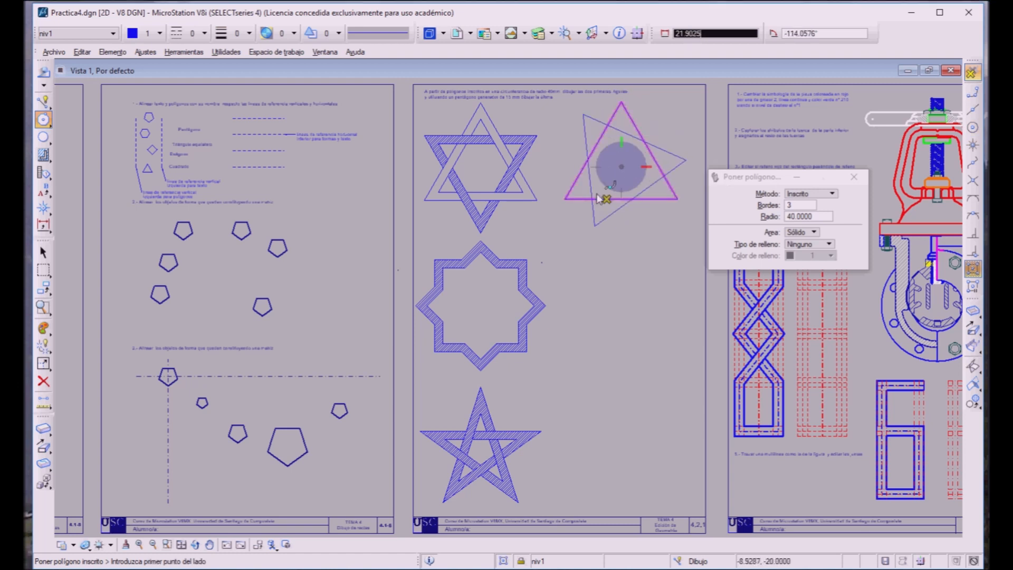
pyautogui.click(607, 236)
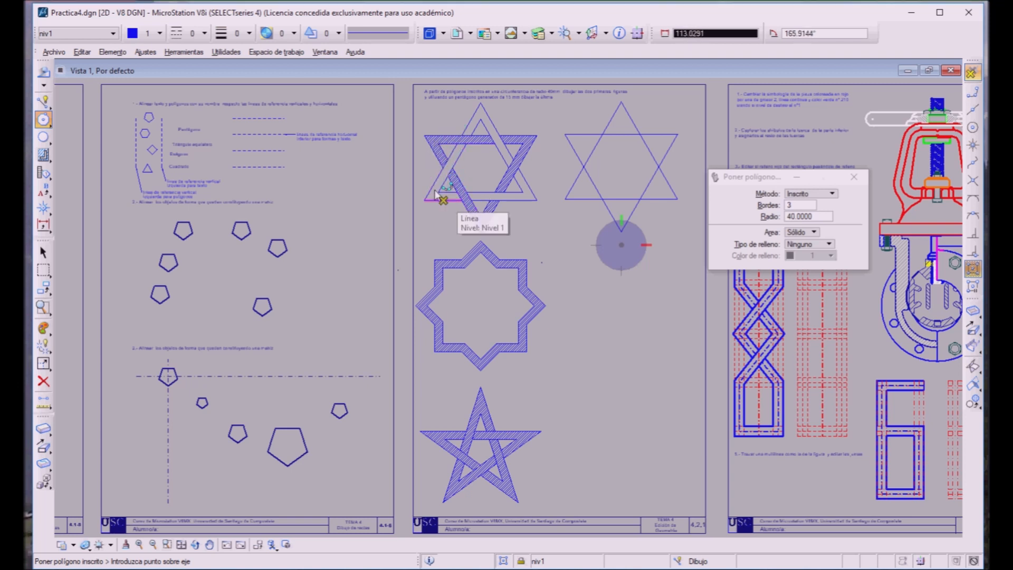
# Step: Make a parallel copy of the upright triangle 5 mm towards its inside
pyautogui.click(38, 285)
pyautogui.click(43, 287)
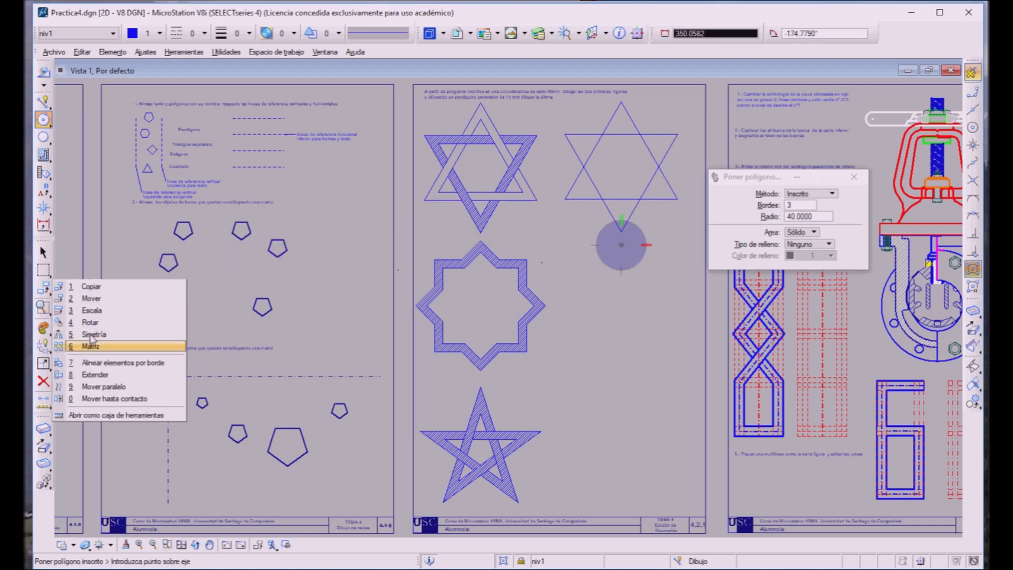
pyautogui.click(101, 386)
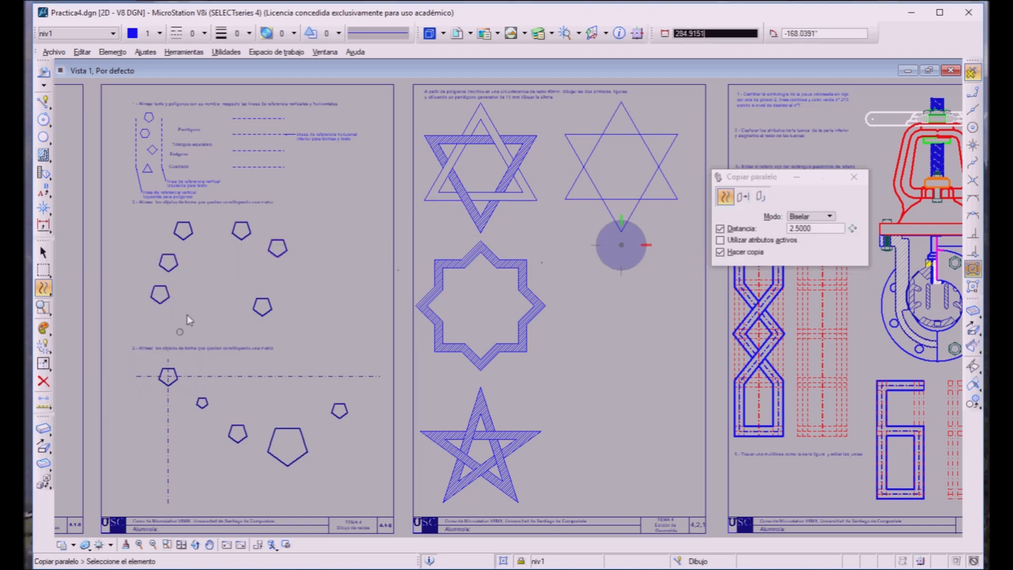
pyautogui.moveTo(814, 229); pyautogui.dragTo(761, 232)
pyautogui.write('5')
pyautogui.press('Tab')
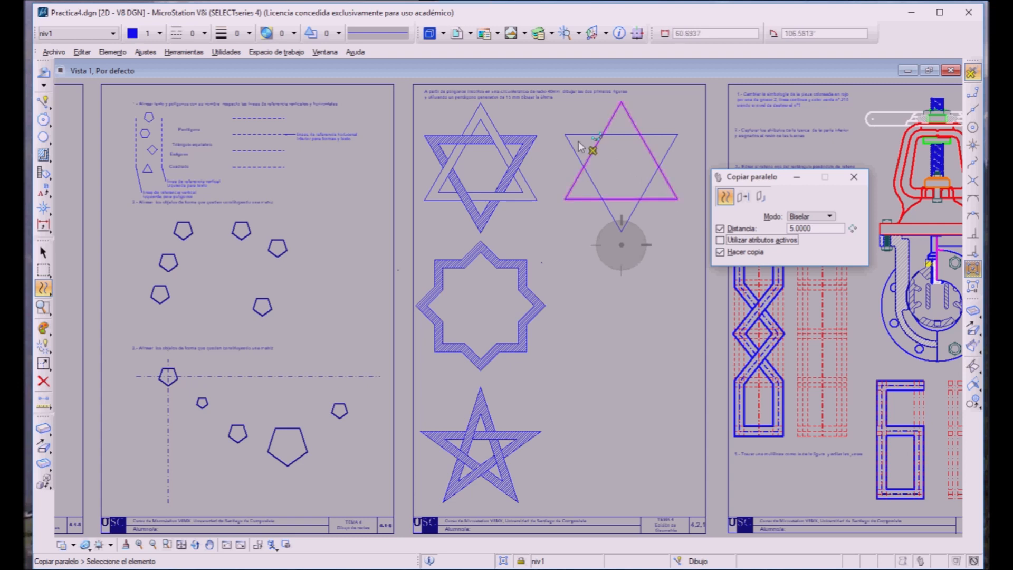
pyautogui.click(594, 151)
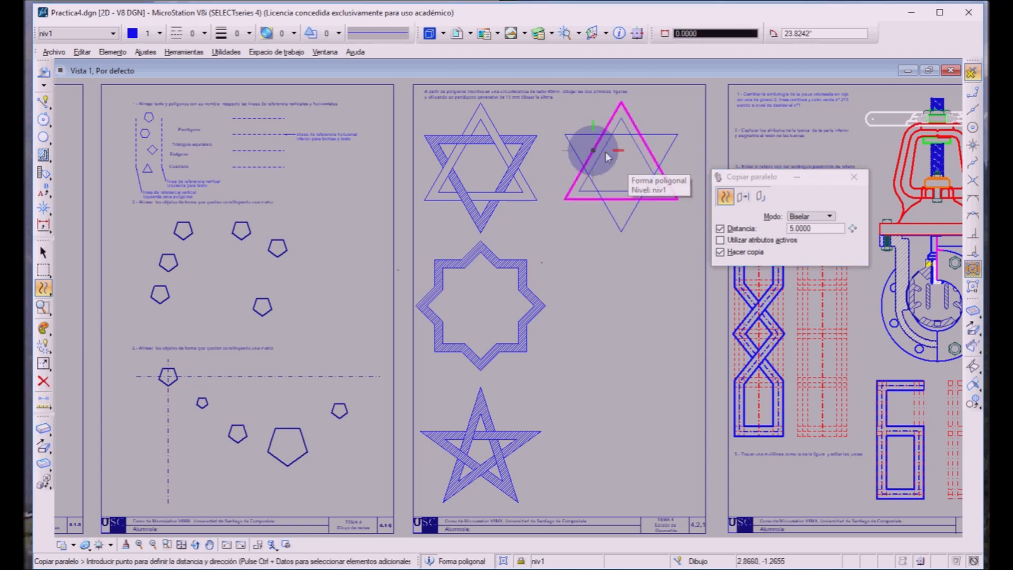
pyautogui.click(607, 156)
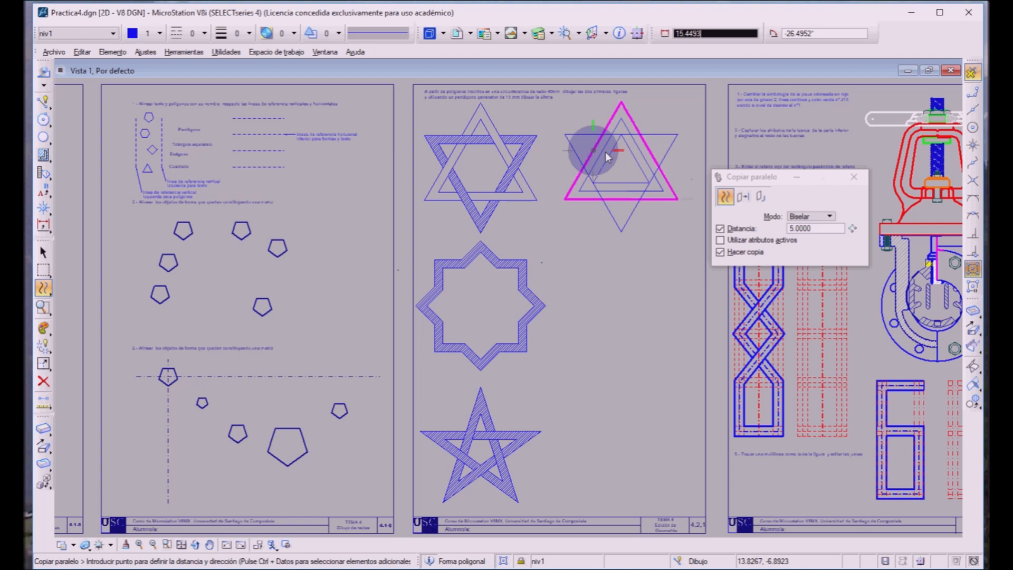
# Step: Make an inward parallel copy of the inverted triangle at the same distance and finish the parallel copy command
pyautogui.click(615, 200)
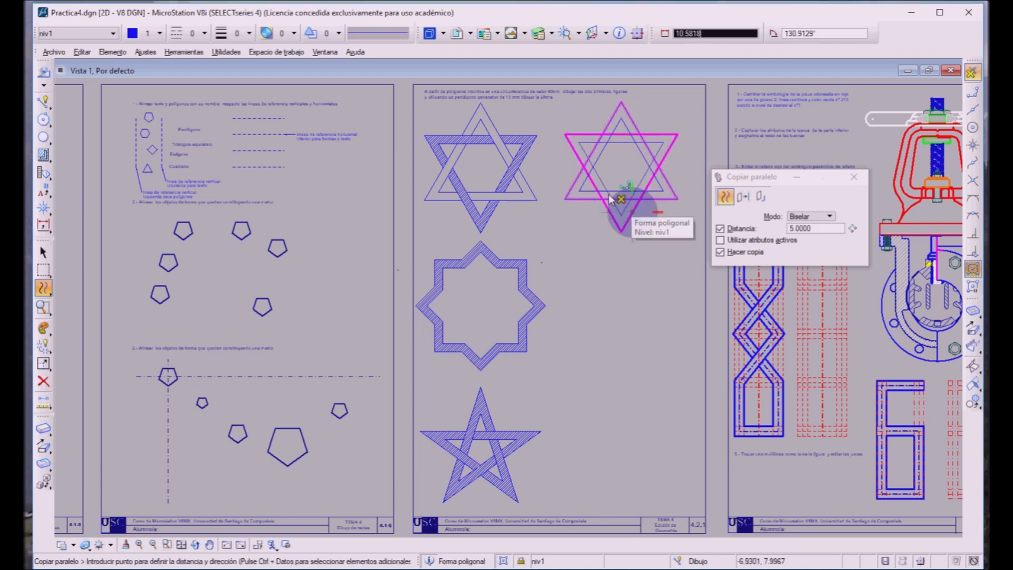
pyautogui.click(615, 198)
pyautogui.rightClick(637, 261)
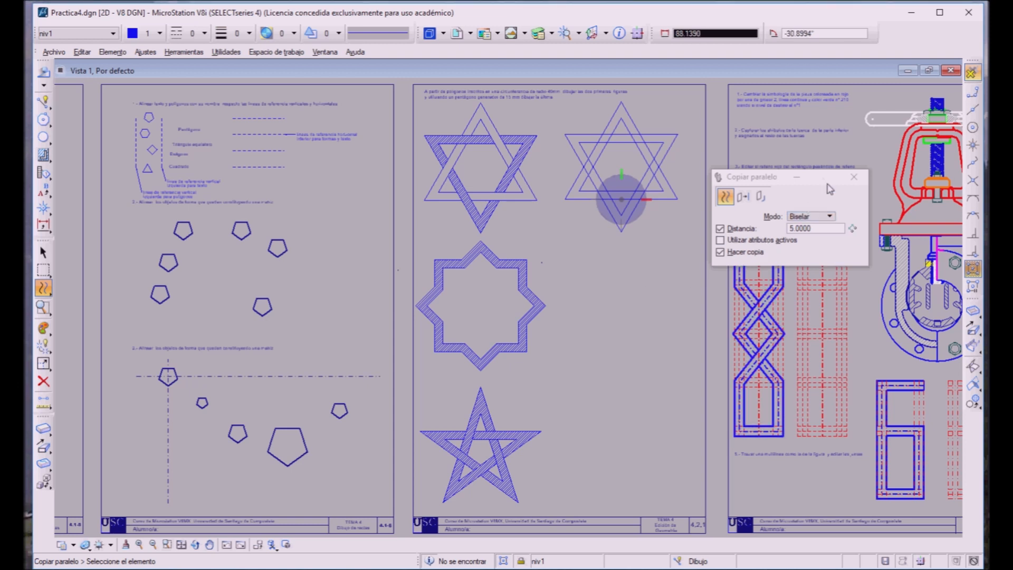
pyautogui.click(854, 177)
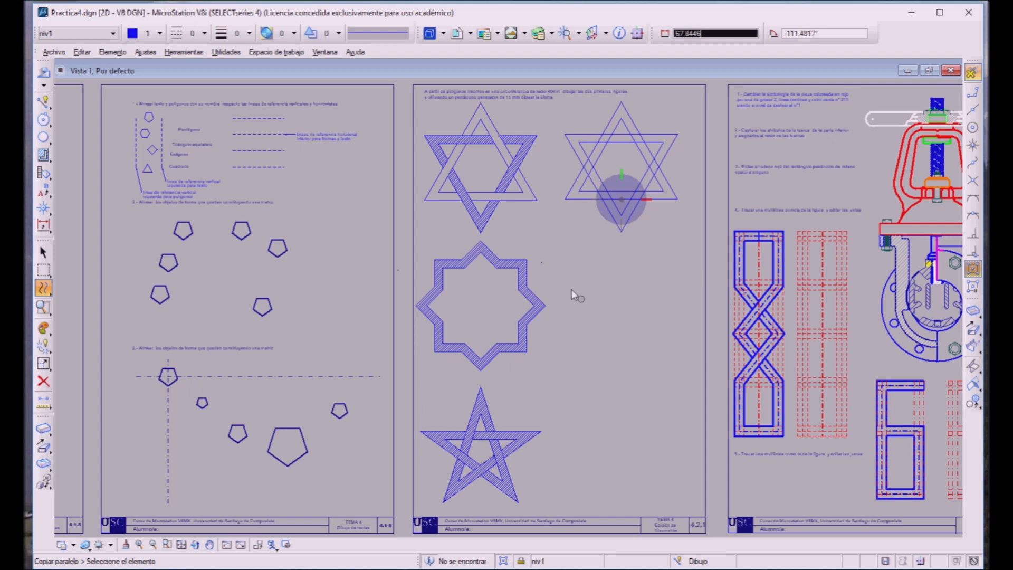
# Step: Use Multiple Trim on all four triangles of the new star to remove the hidden segments at the crossings, interlacing the bands like the sample
pyautogui.click(167, 544)
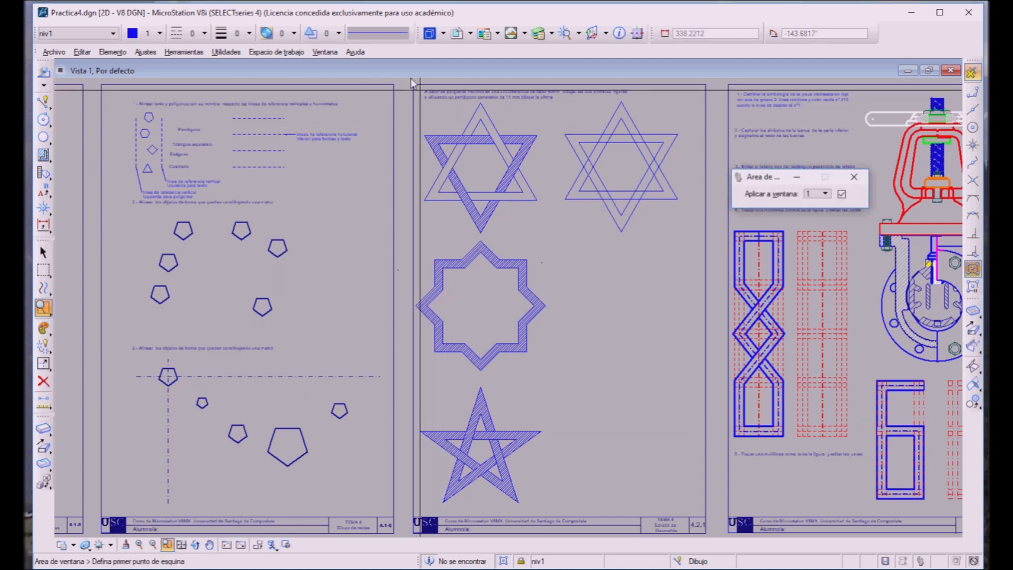
pyautogui.click(430, 84)
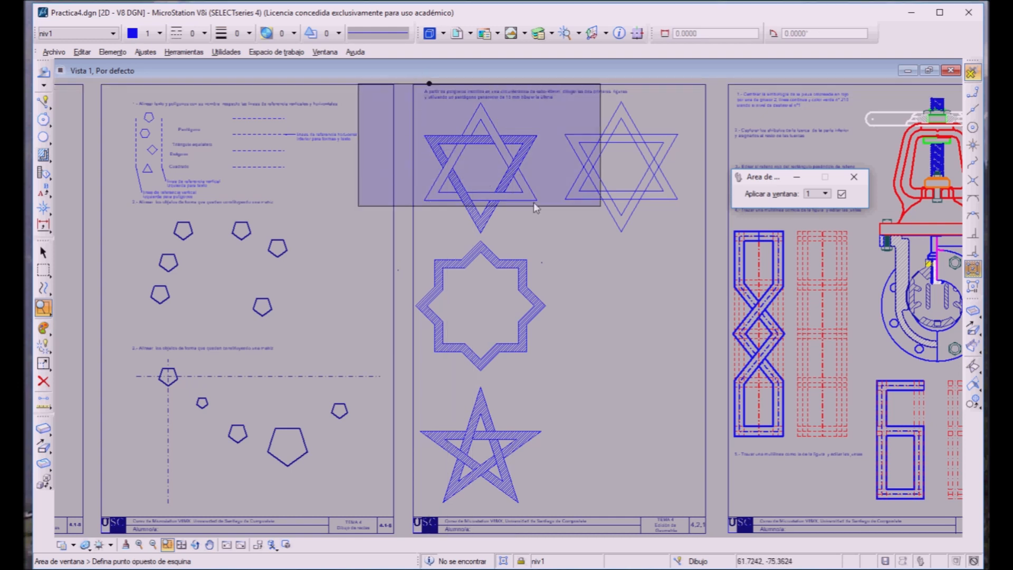
pyautogui.click(644, 234)
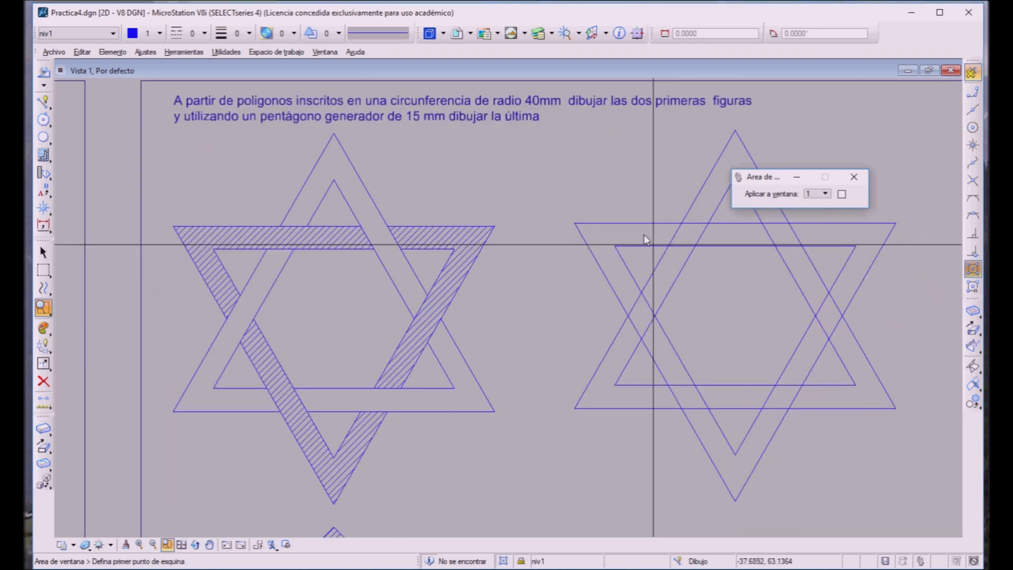
pyautogui.click(855, 176)
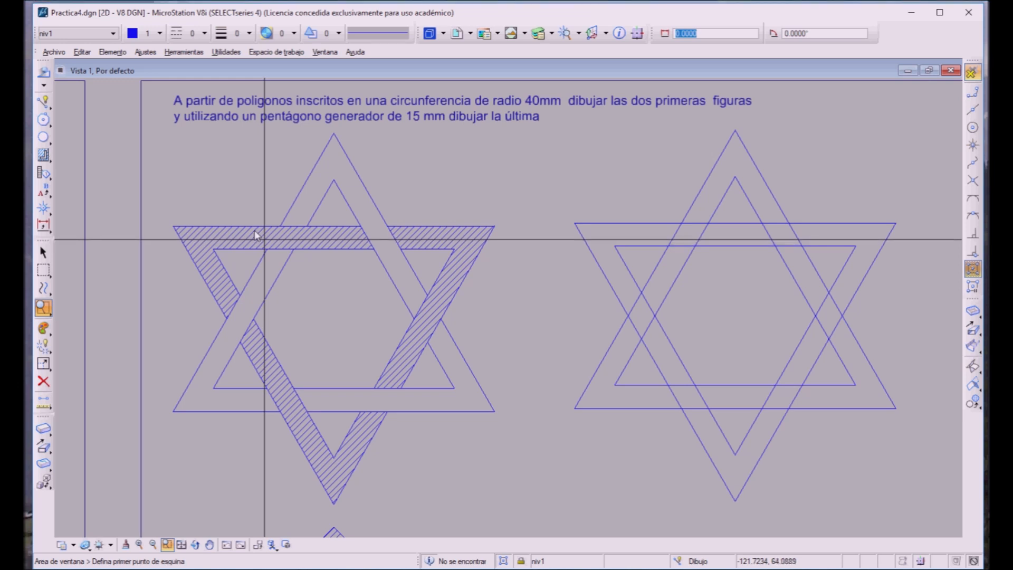
pyautogui.click(38, 251)
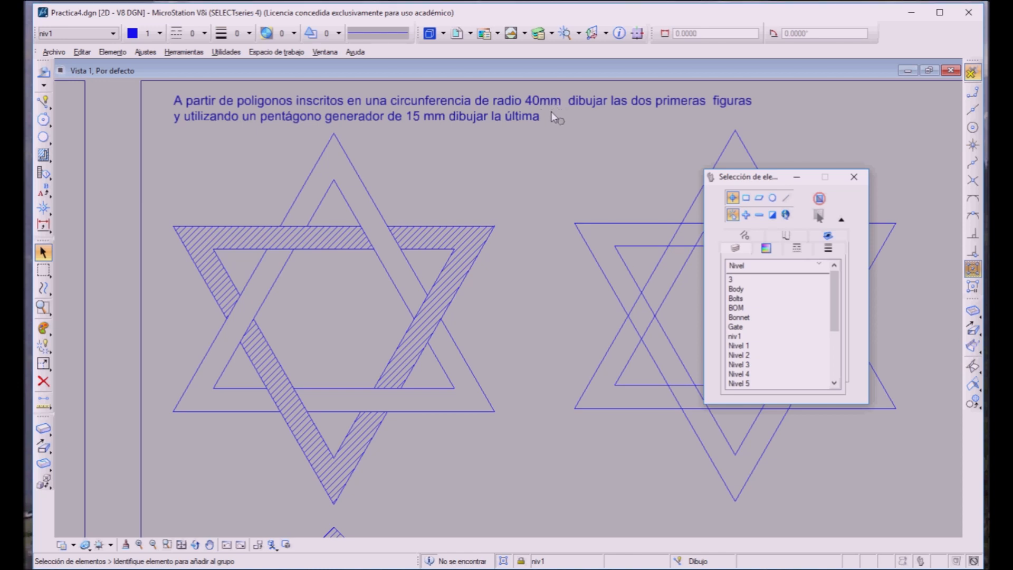
pyautogui.moveTo(561, 119); pyautogui.dragTo(913, 520)
pyautogui.click(850, 178)
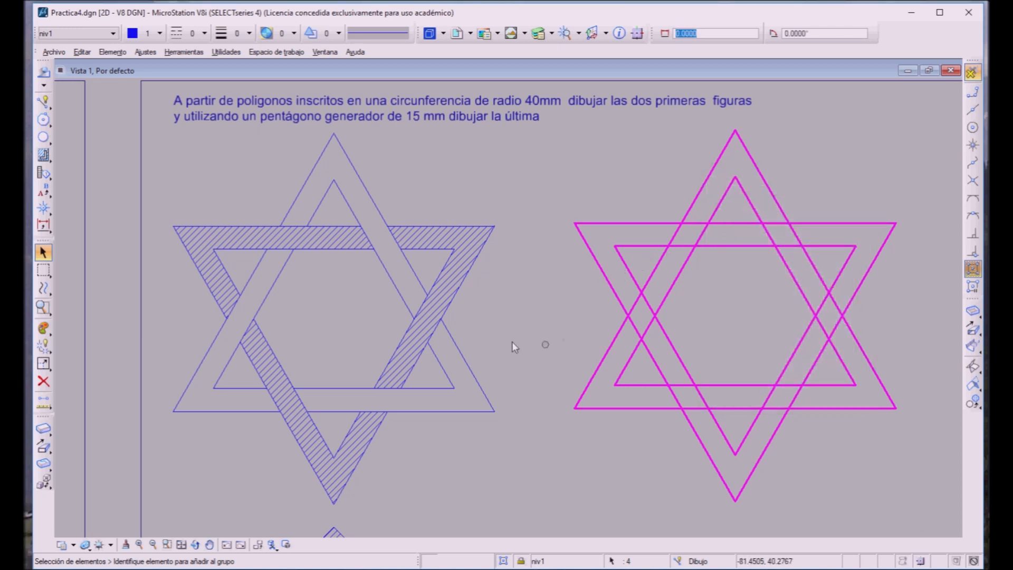
pyautogui.click(40, 361)
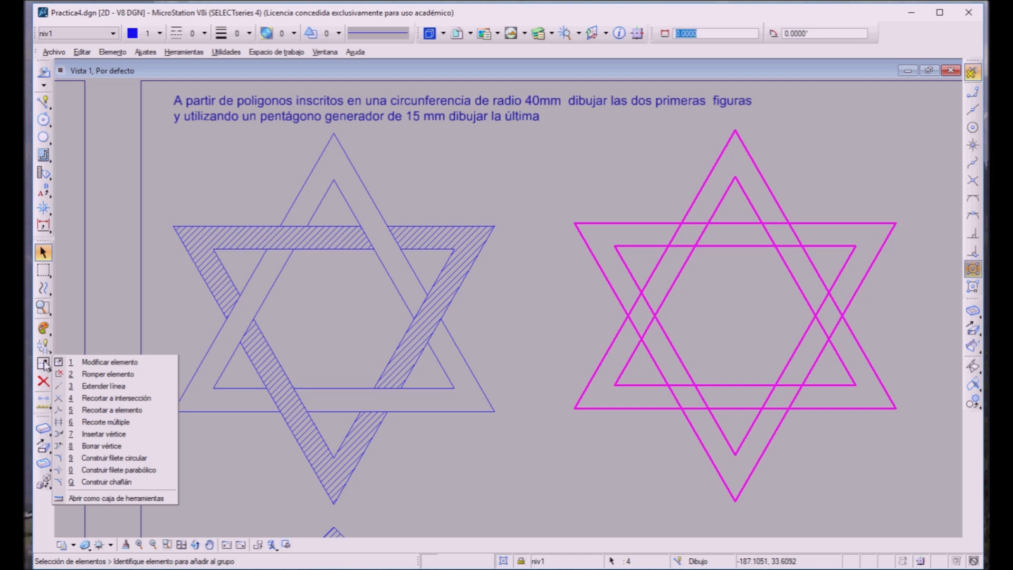
pyautogui.click(72, 421)
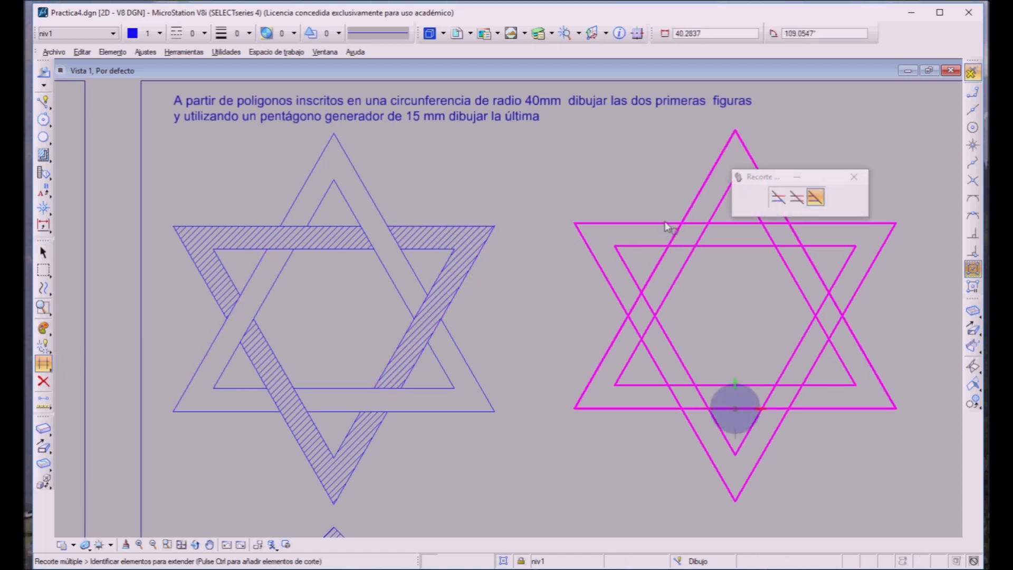
pyautogui.click(674, 237)
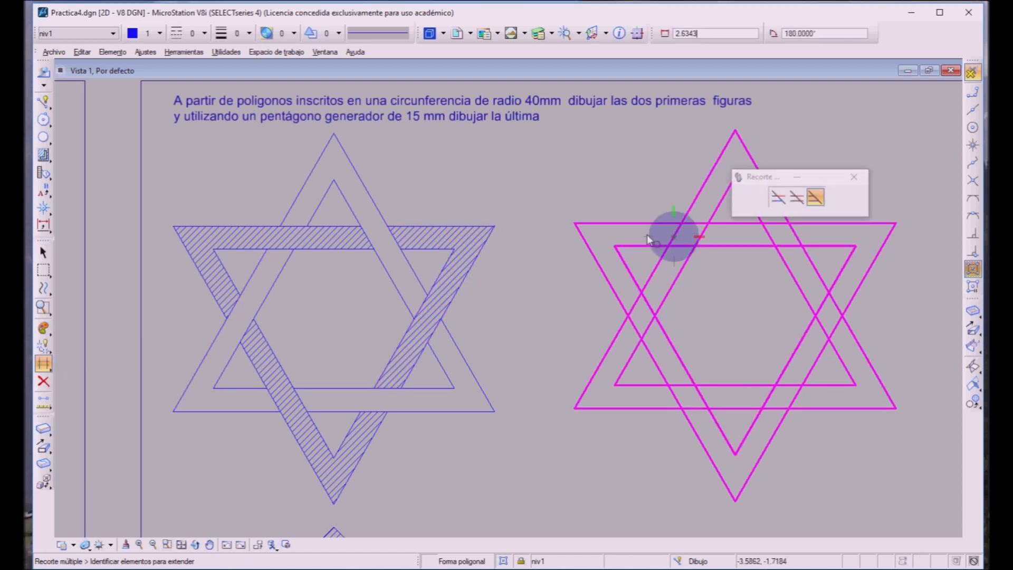
pyautogui.click(794, 194)
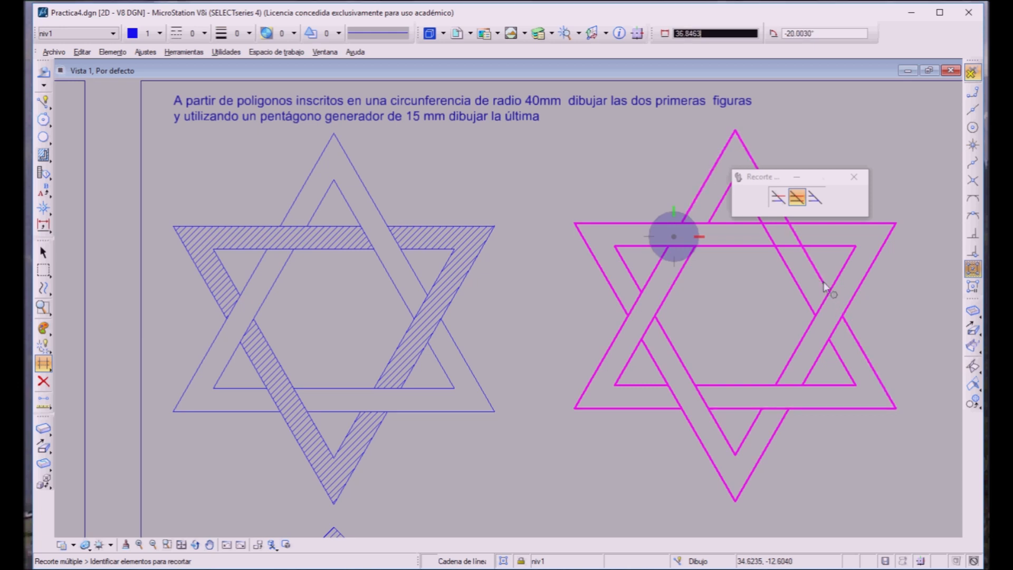
pyautogui.click(769, 219)
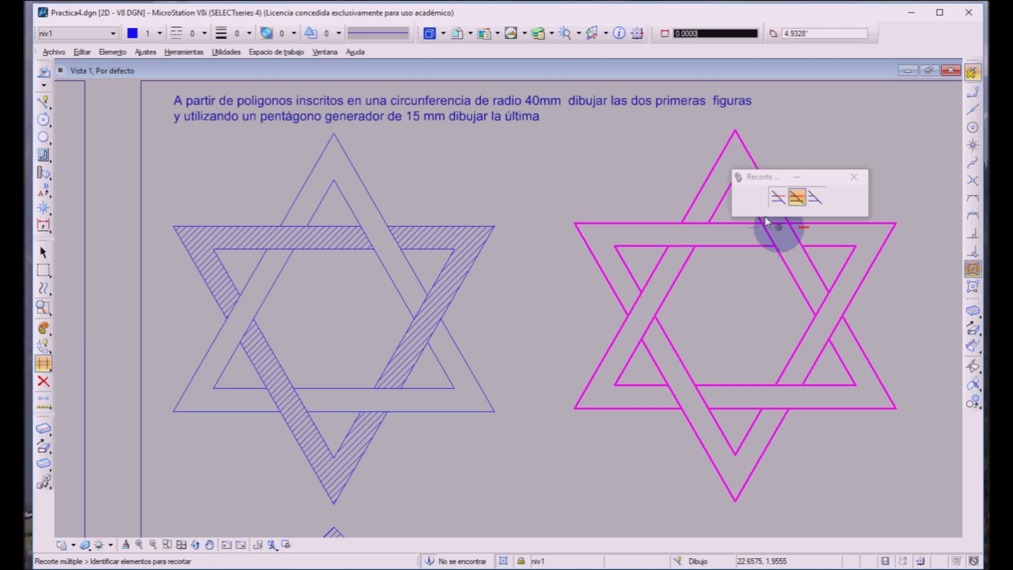
pyautogui.click(674, 237)
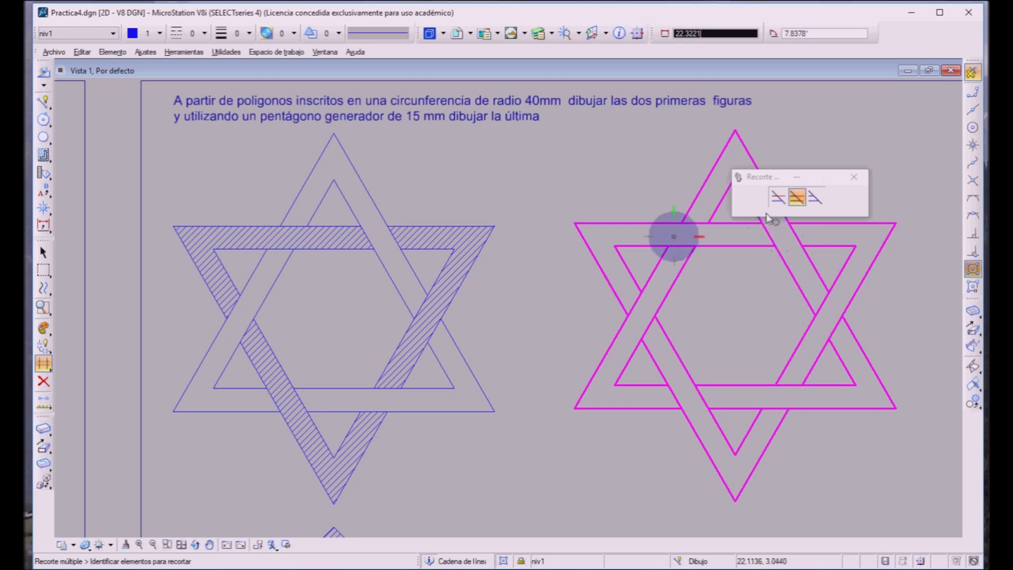
pyautogui.click(579, 160)
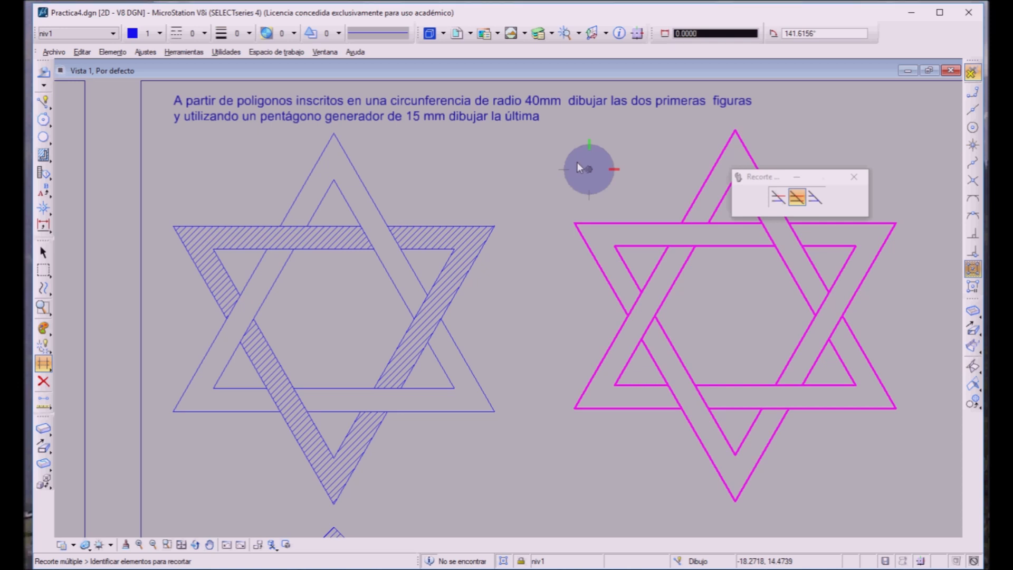
pyautogui.rightClick(577, 163)
pyautogui.click(854, 177)
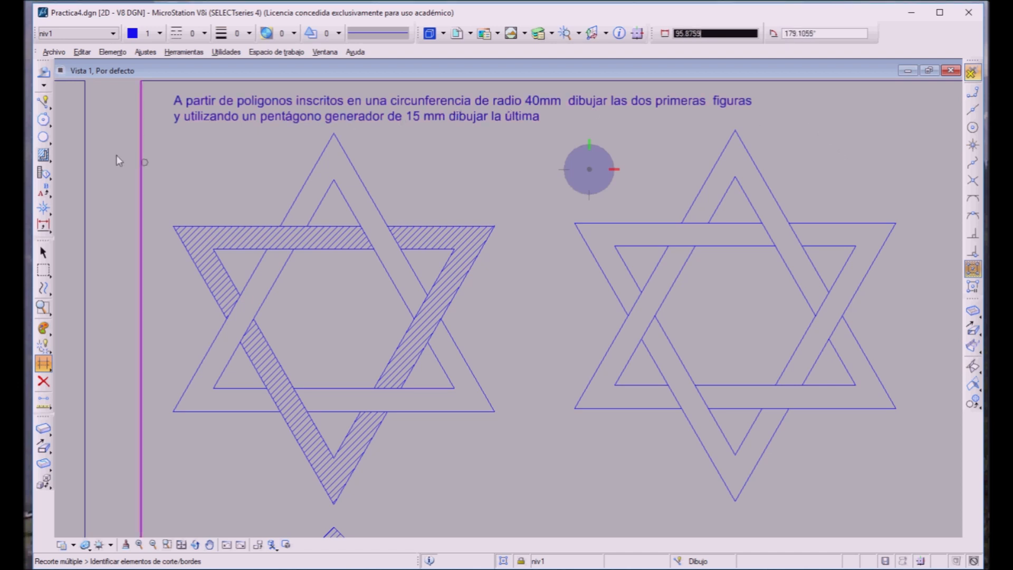
# Step: Hatch the visible bands of the new star's inverted triangle using the Flood method, with 1.0 spacing and a 45° angle
pyautogui.click(34, 148)
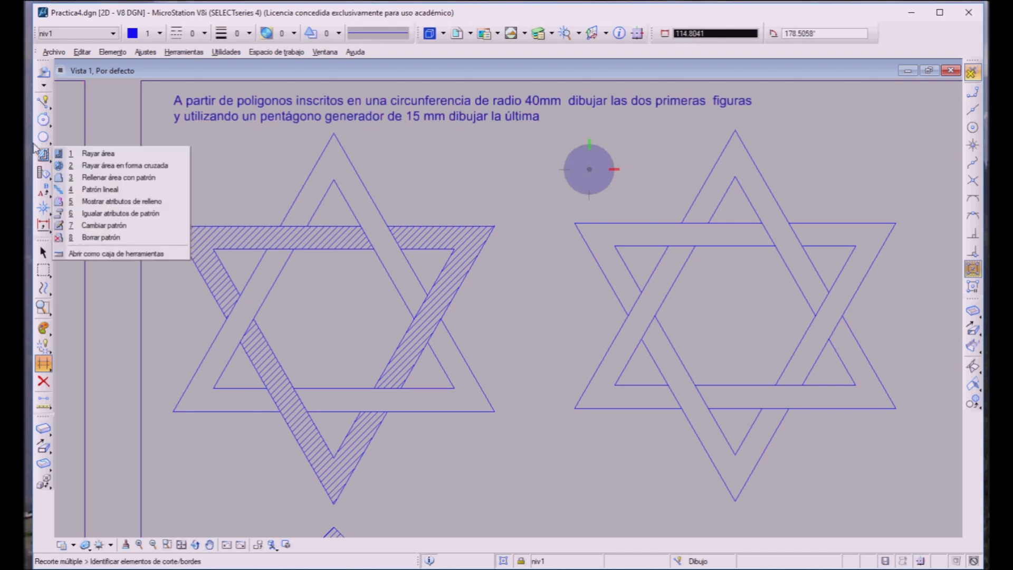
pyautogui.click(71, 153)
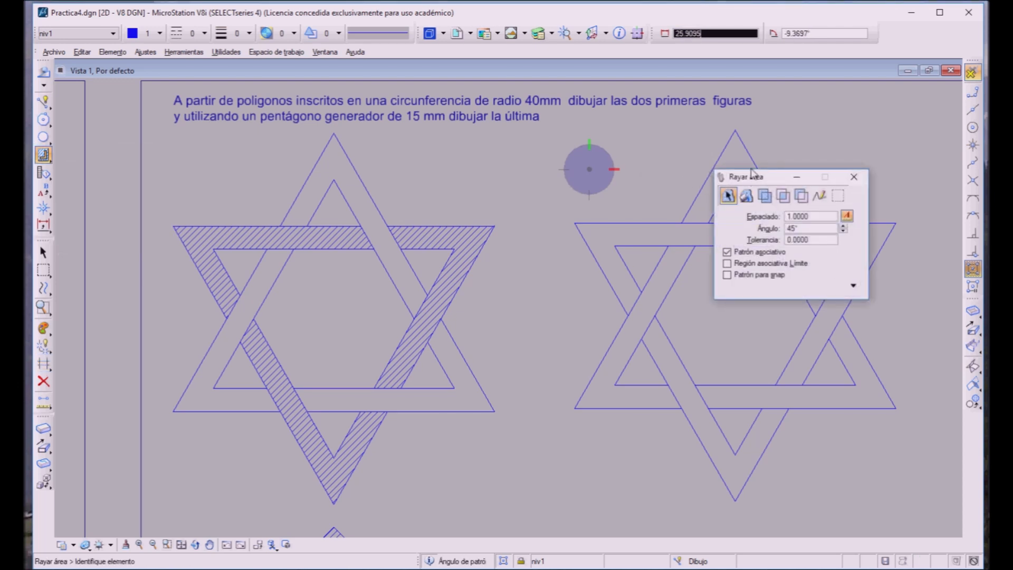
pyautogui.moveTo(753, 176)
pyautogui.mouseDown()
pyautogui.moveTo(443, 138)
pyautogui.moveTo(416, 112)
pyautogui.mouseUp()
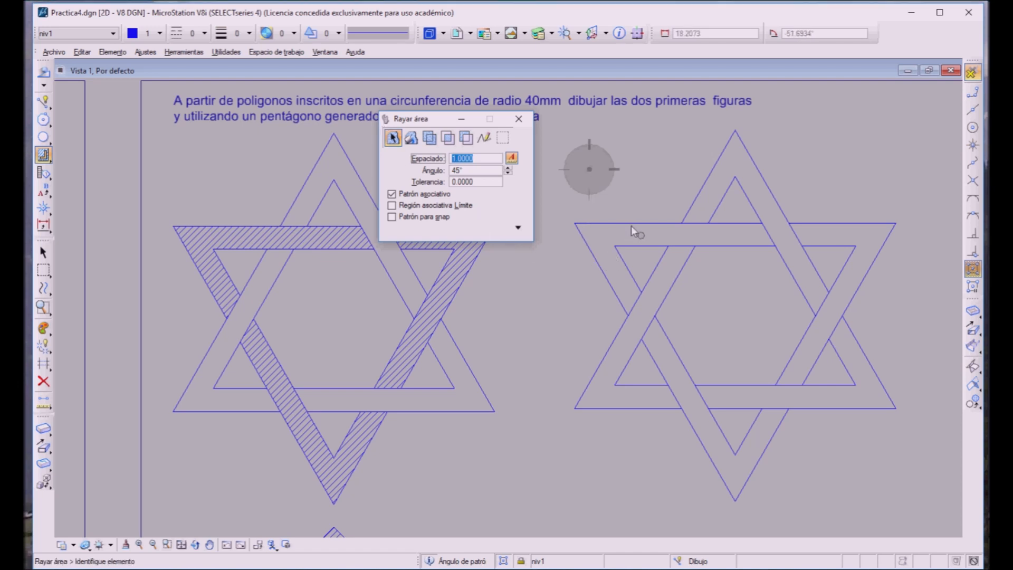
pyautogui.click(404, 133)
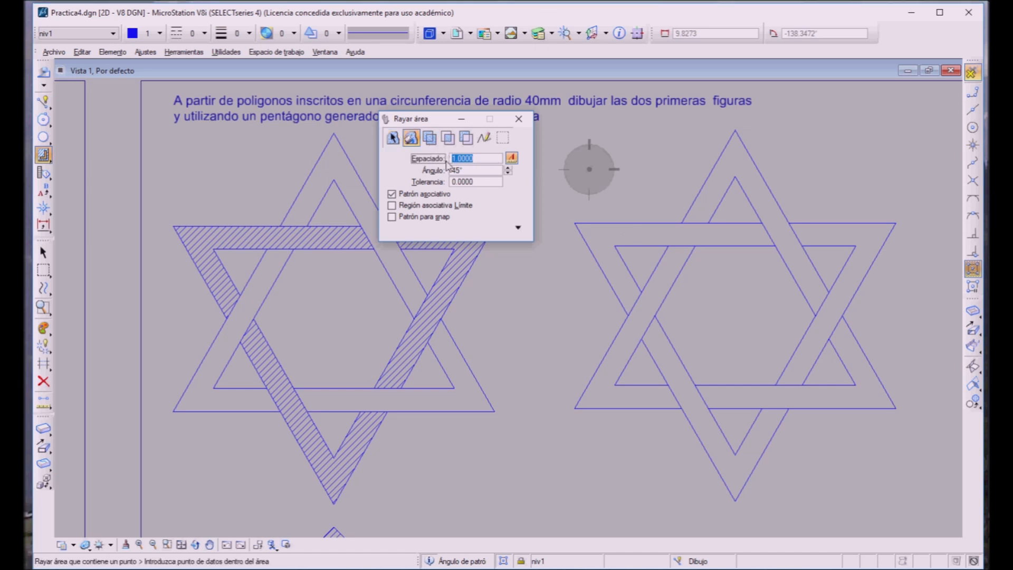
pyautogui.click(629, 227)
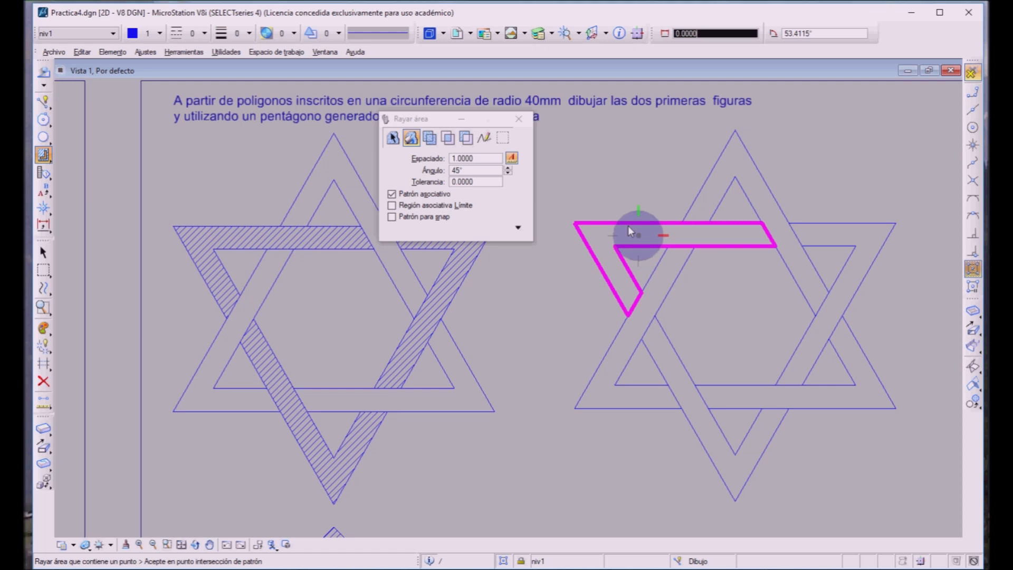
pyautogui.click(628, 226)
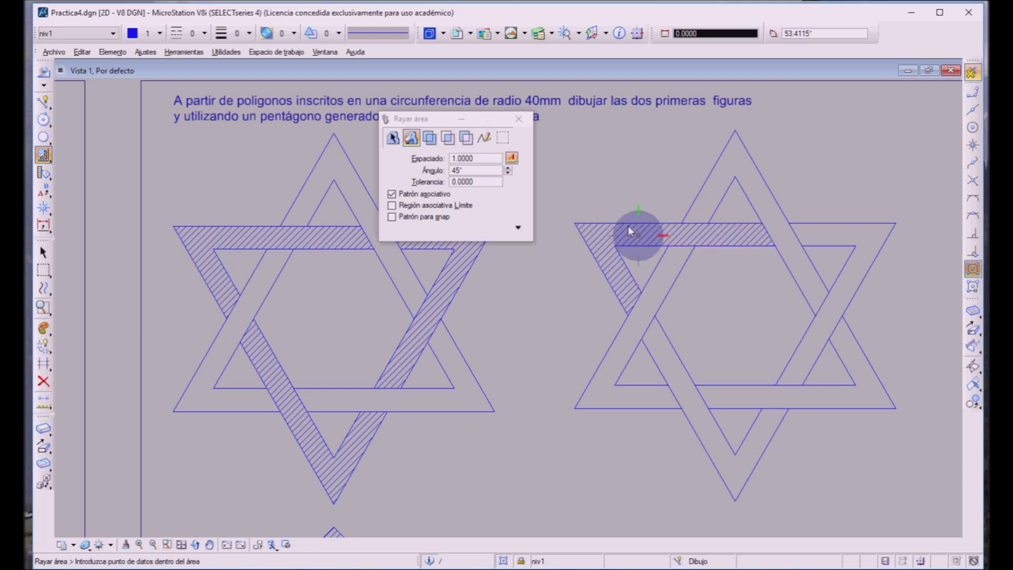
pyautogui.click(680, 391)
pyautogui.click(680, 394)
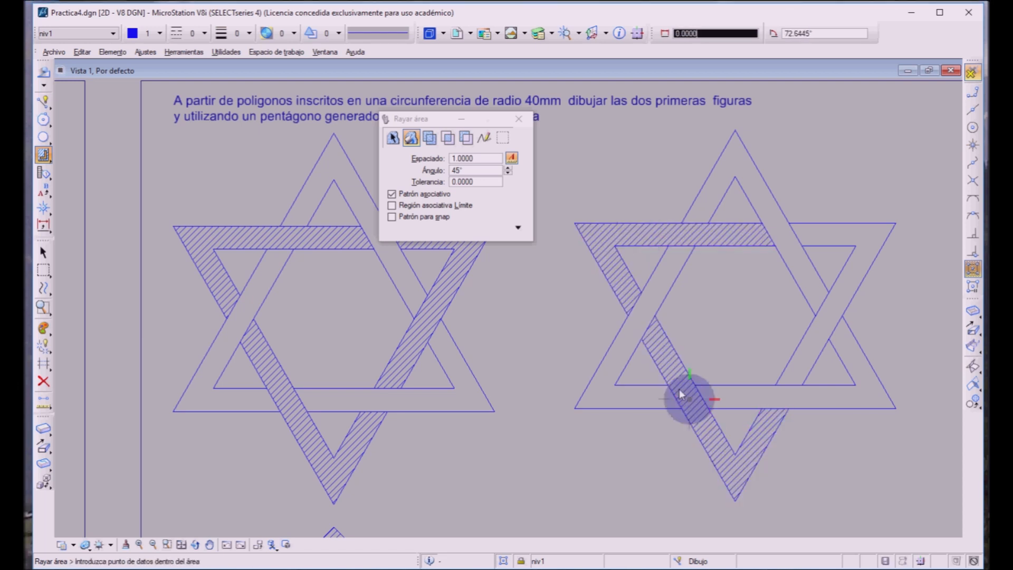
pyautogui.click(812, 339)
pyautogui.click(820, 338)
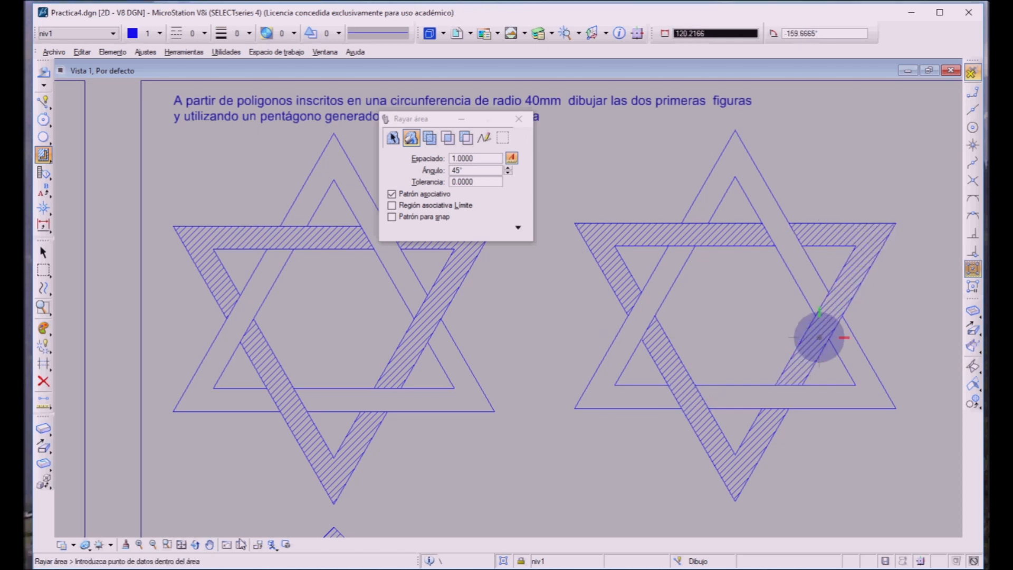
# Step: Draw a four-sided inscribed polygon of radius 40 beside the sample eight-pointed star, with one vertex pointing straight up
pyautogui.click(208, 544)
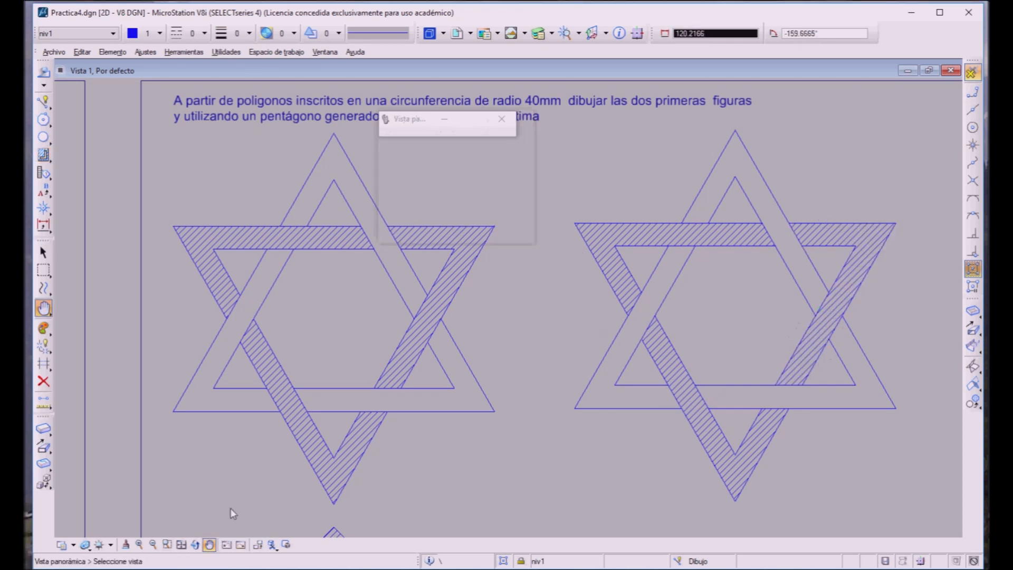
pyautogui.moveTo(411, 485); pyautogui.dragTo(508, 186)
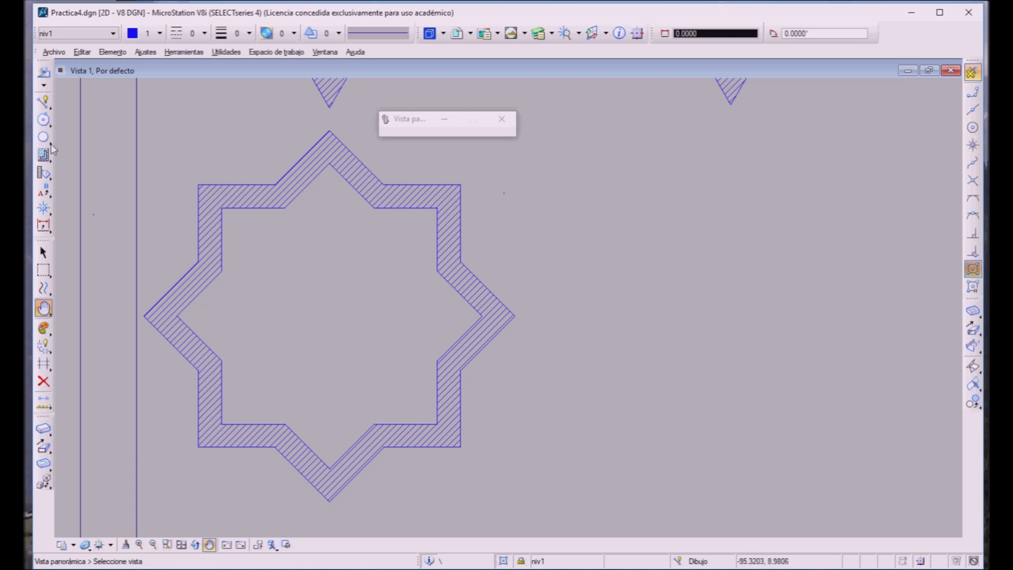
pyautogui.click(33, 110)
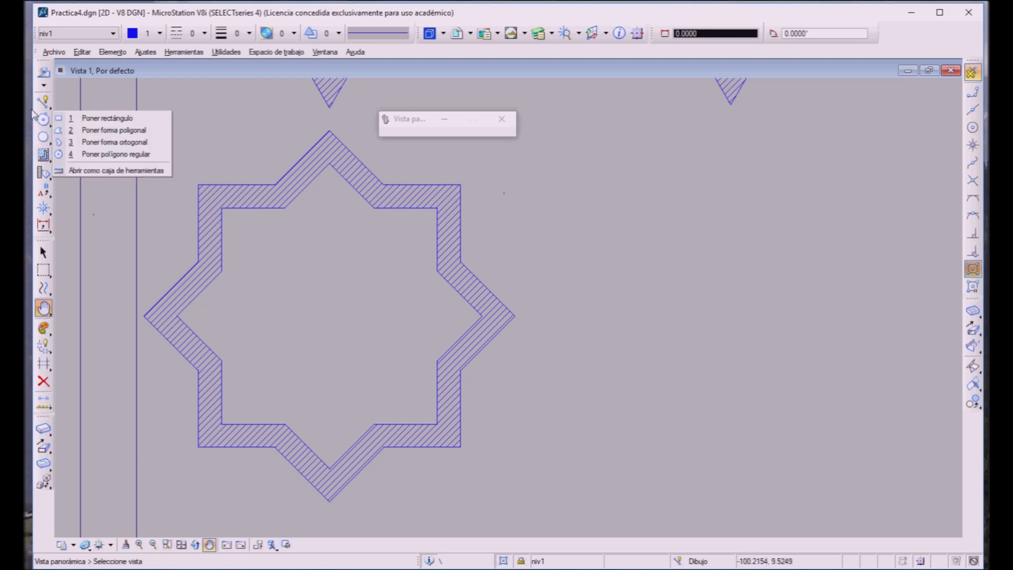
pyautogui.click(66, 152)
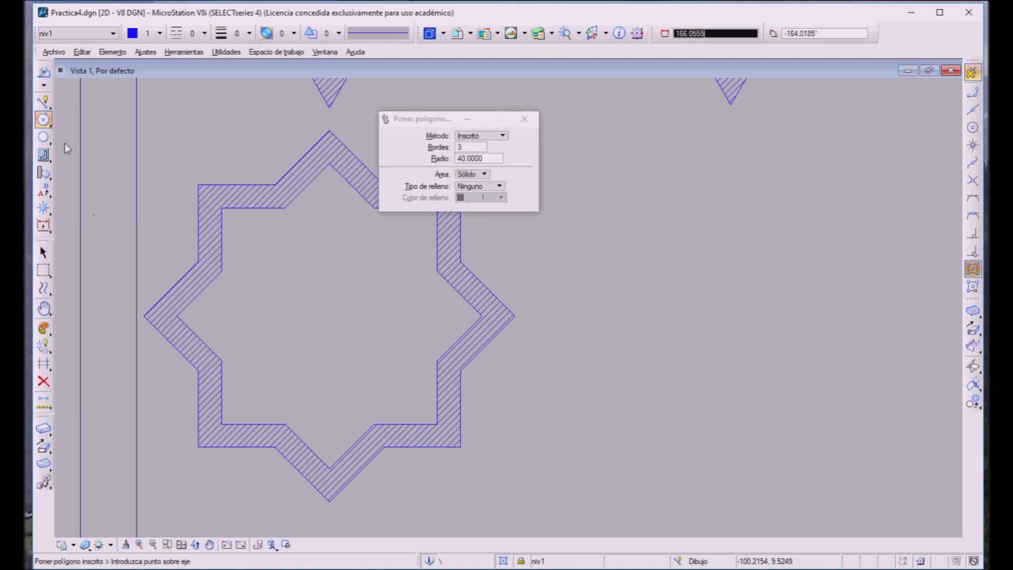
pyautogui.doubleClick(460, 147)
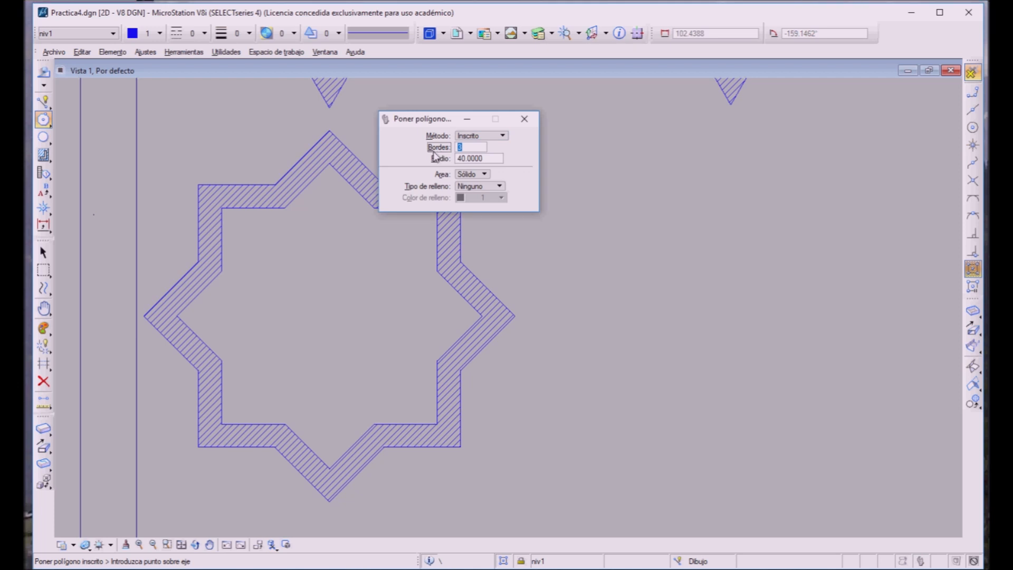
pyautogui.write('4')
pyautogui.press('Tab')
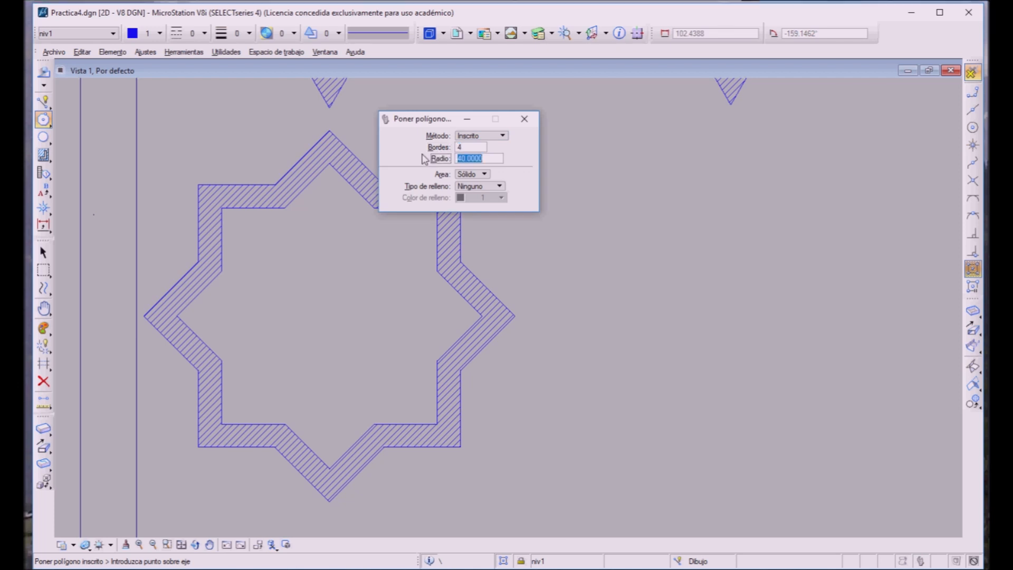
pyautogui.moveTo(426, 114); pyautogui.dragTo(490, 72)
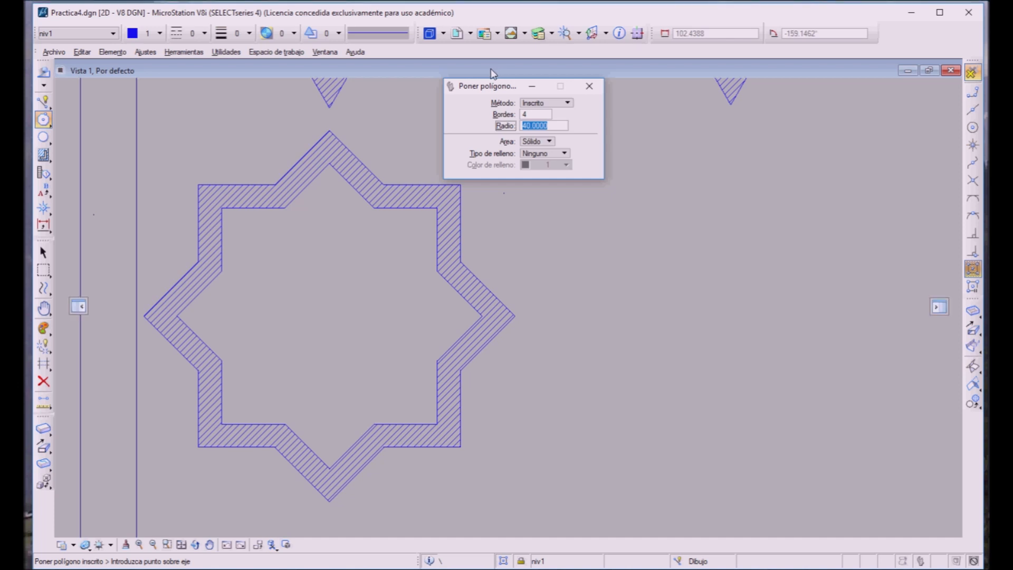
pyautogui.click(740, 305)
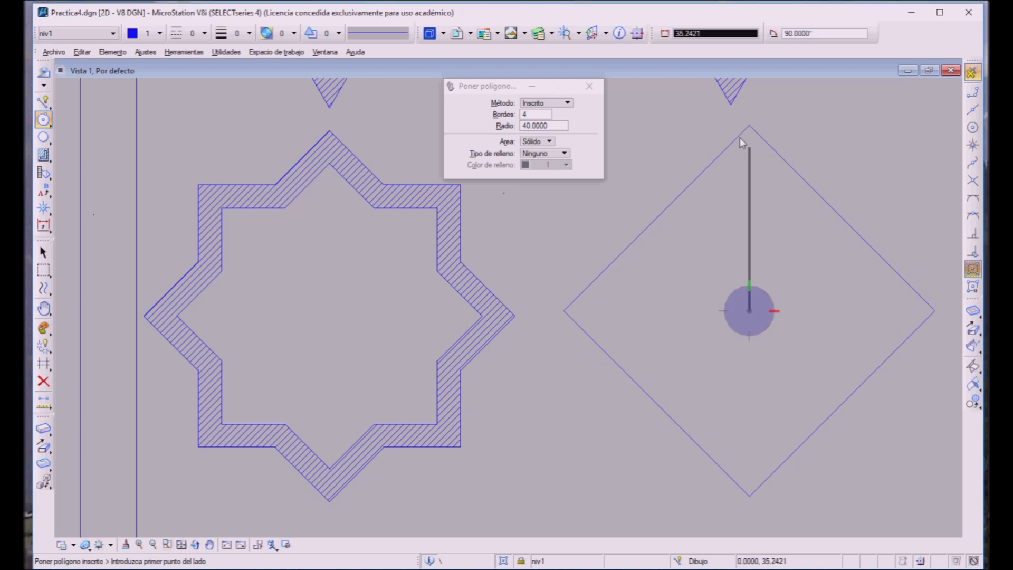
pyautogui.click(740, 138)
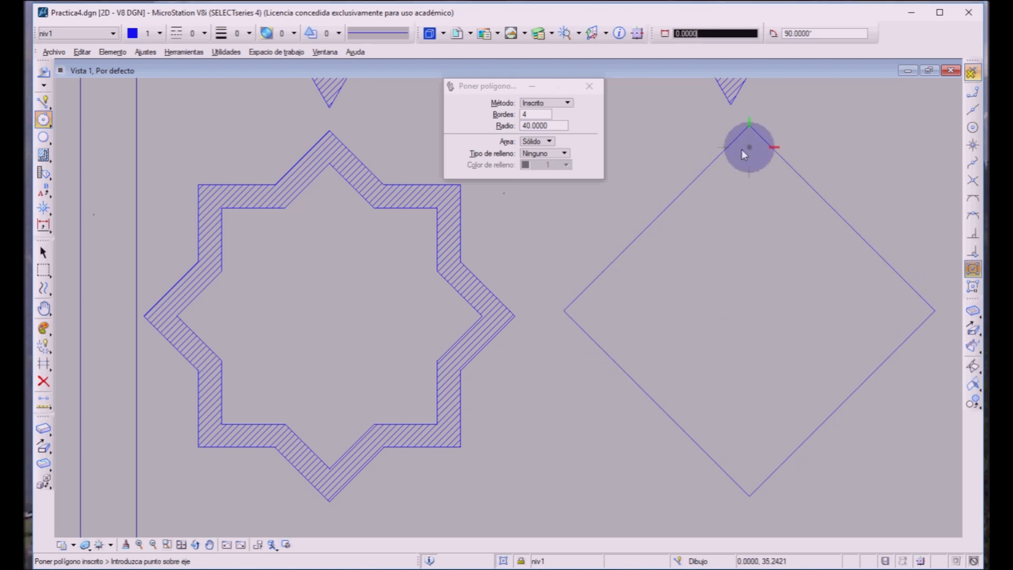
# Step: Draw a second square of the same radius, centre-snapped to the first and rotated 45° by snapping to the midpoint of its side
pyautogui.click(967, 121)
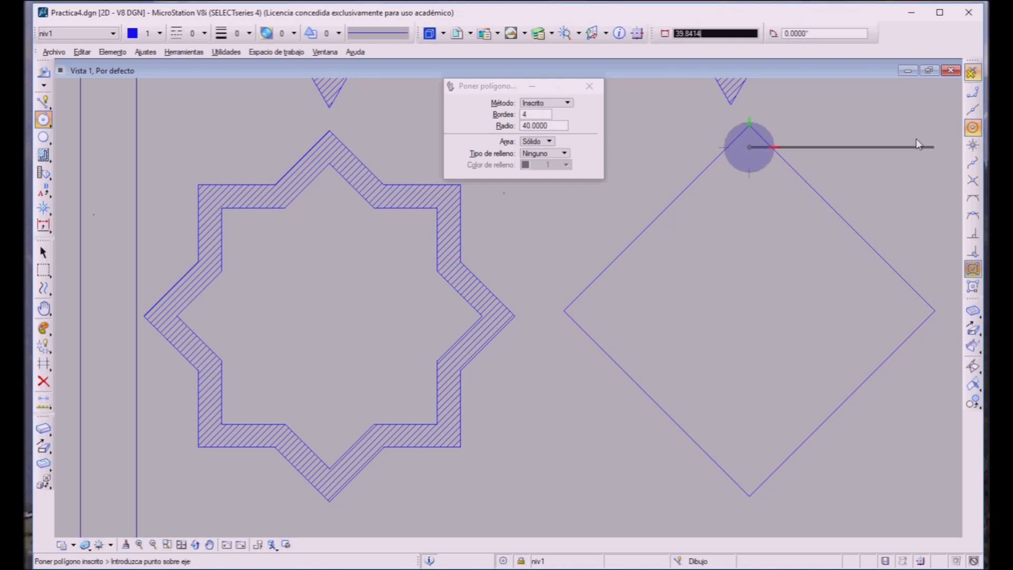
pyautogui.click(824, 206)
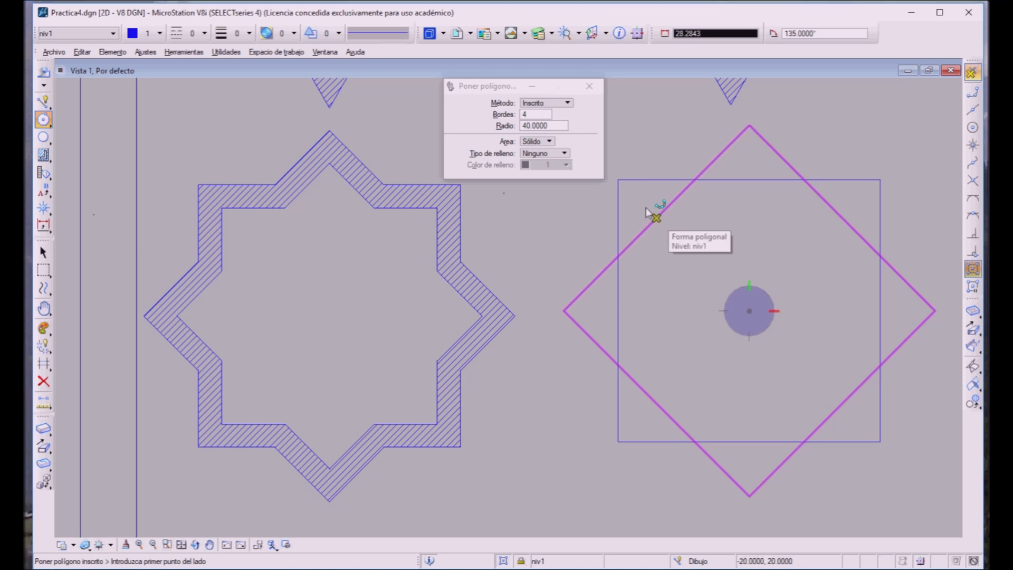
pyautogui.click(646, 209)
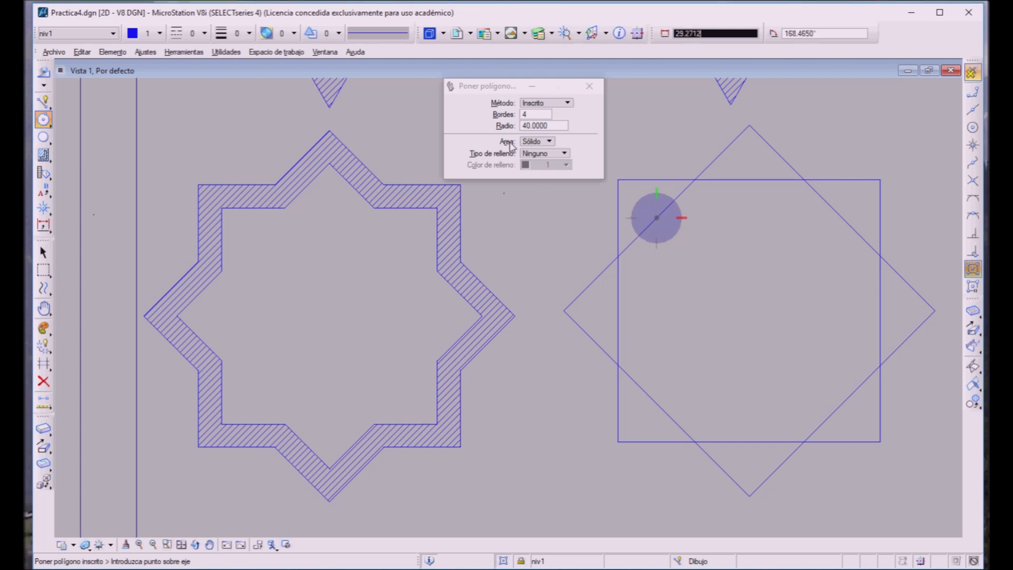
pyautogui.moveTo(461, 92); pyautogui.dragTo(405, 89)
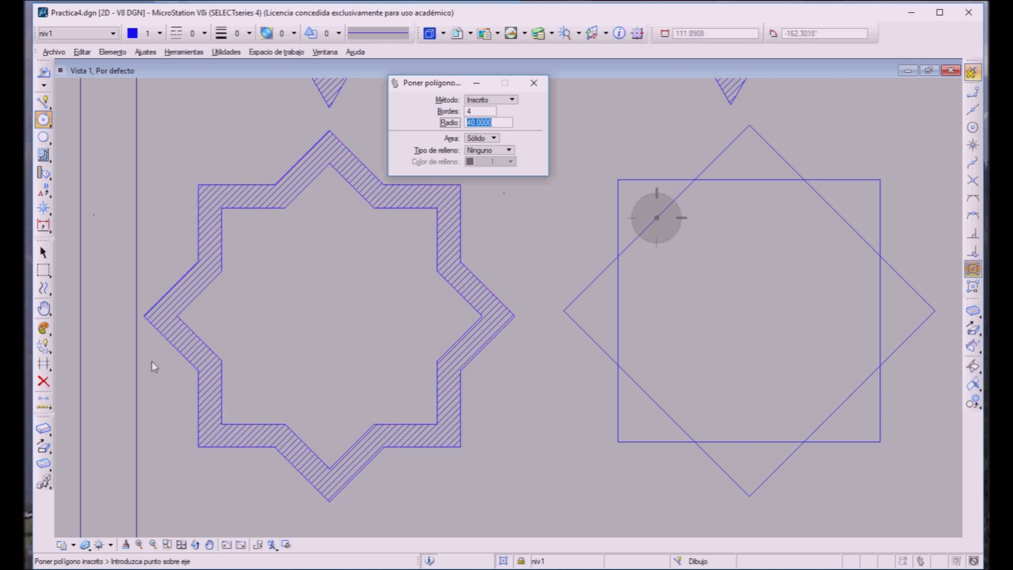
# Step: Select both squares and use Multiple Trim to remove all inner segments, leaving only the eight-pointed star outline
pyautogui.click(43, 253)
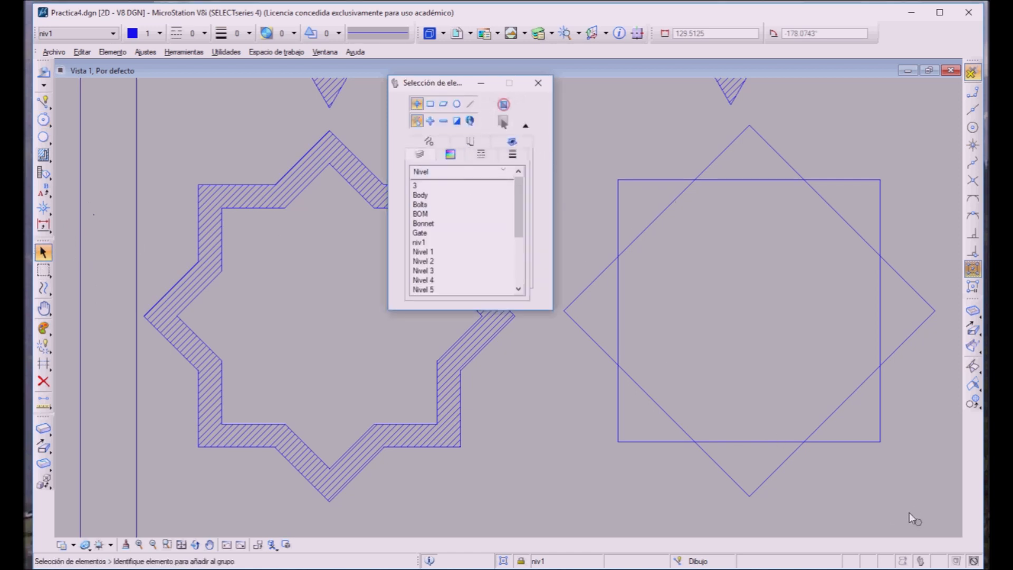
pyautogui.moveTo(917, 488); pyautogui.dragTo(621, 181)
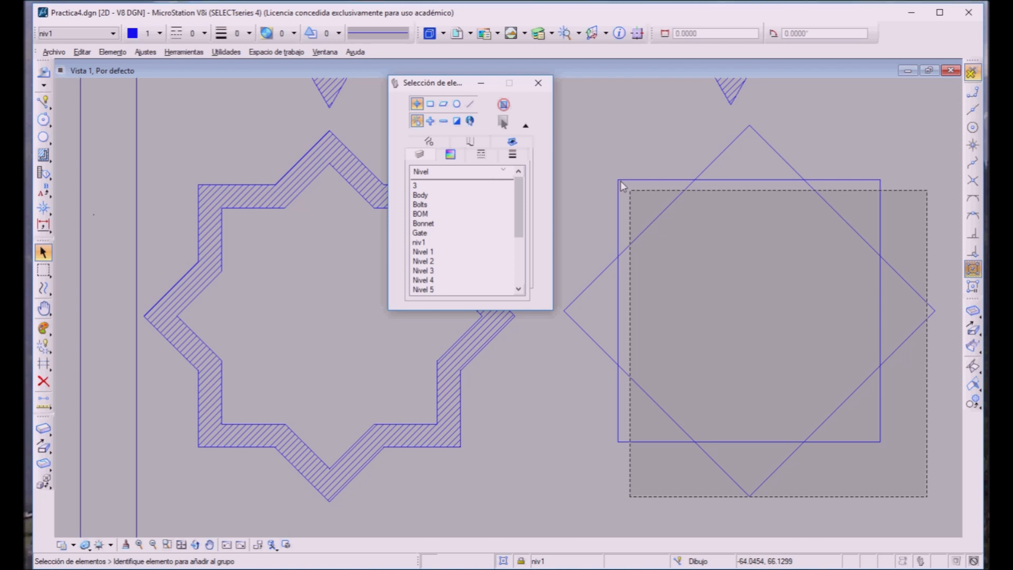
pyautogui.moveTo(621, 182); pyautogui.dragTo(621, 182)
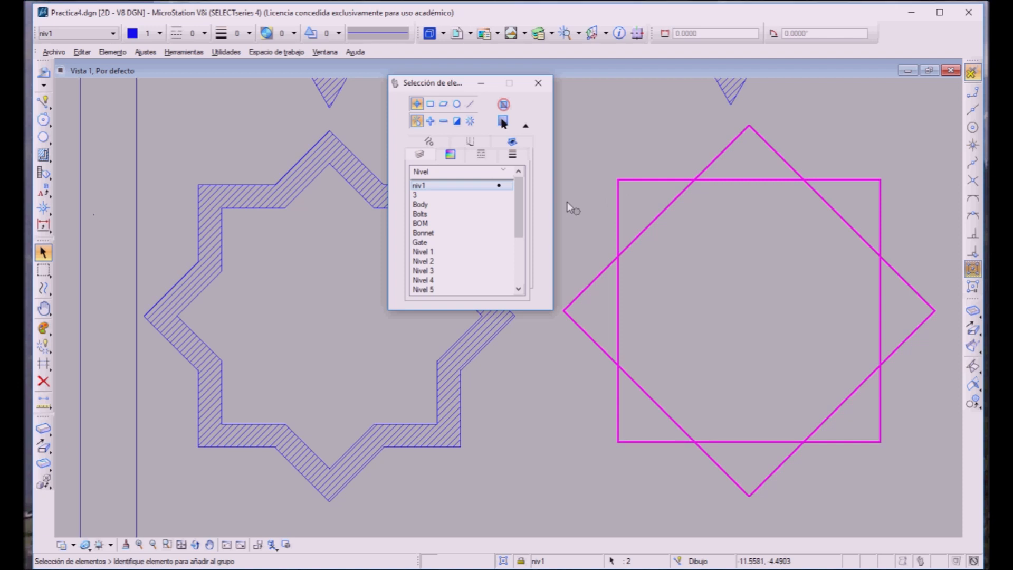
pyautogui.click(42, 363)
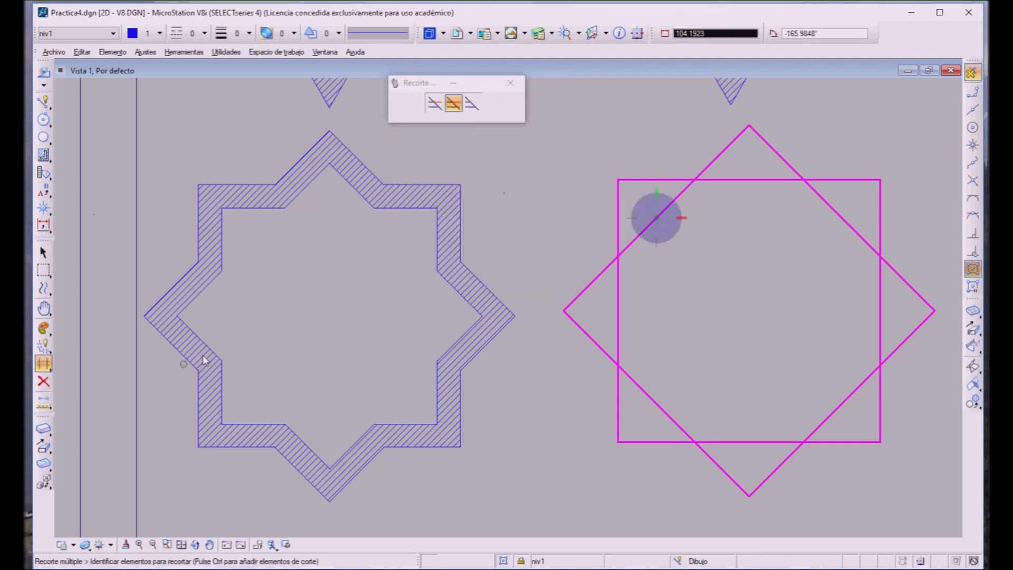
pyautogui.click(618, 316)
pyautogui.click(652, 399)
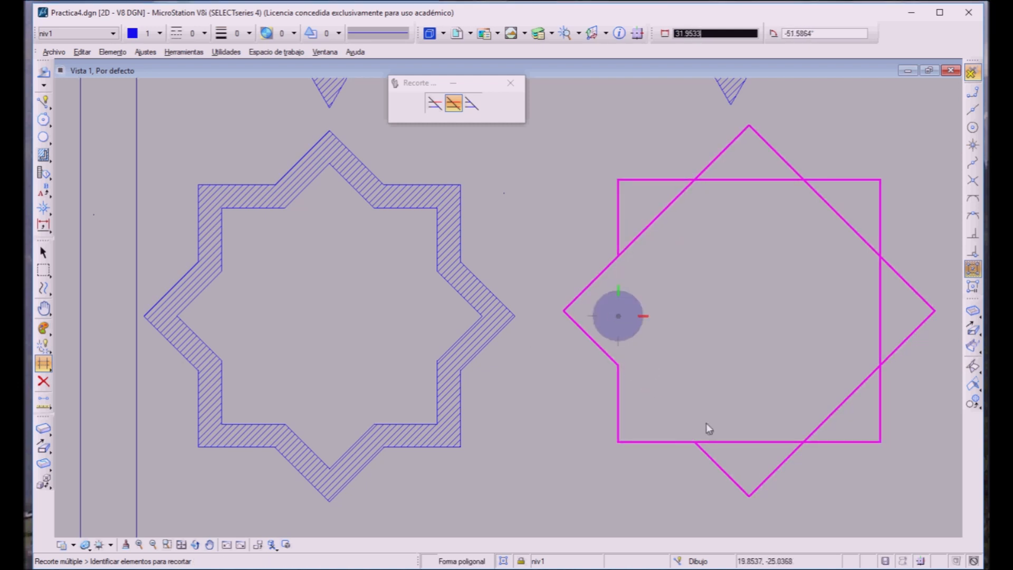
pyautogui.click(733, 441)
pyautogui.click(833, 407)
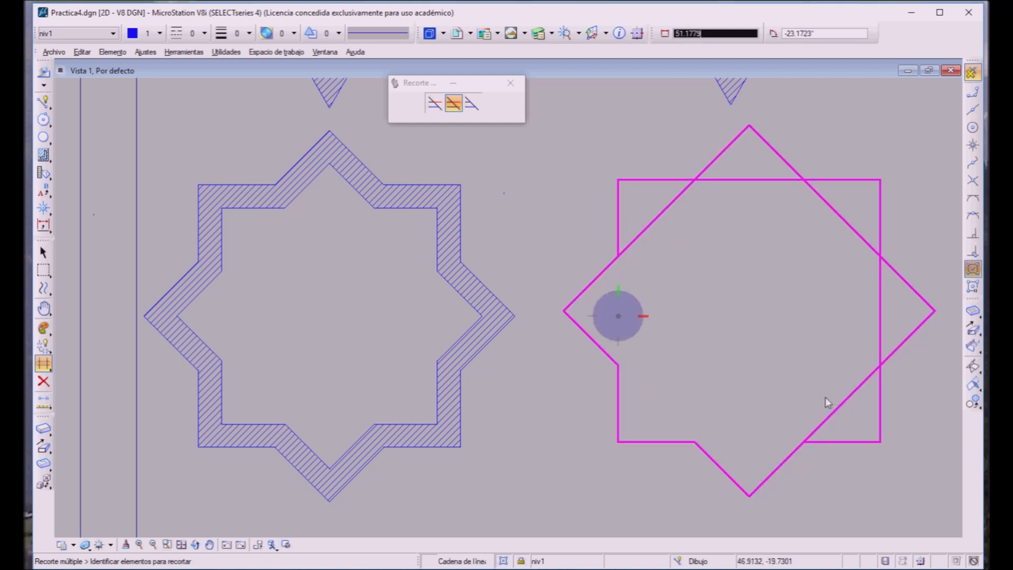
pyautogui.click(866, 293)
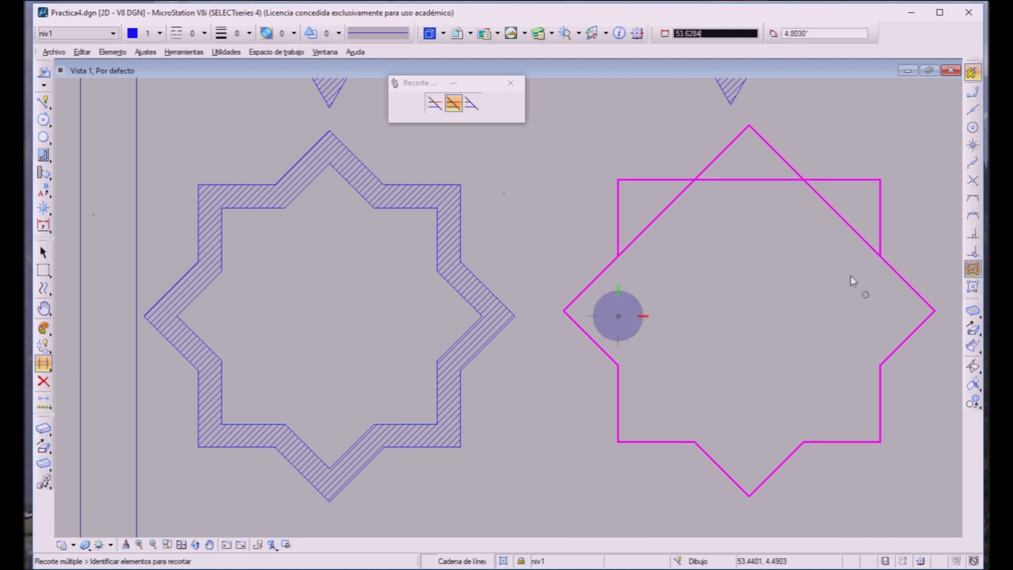
pyautogui.click(749, 180)
pyautogui.click(682, 232)
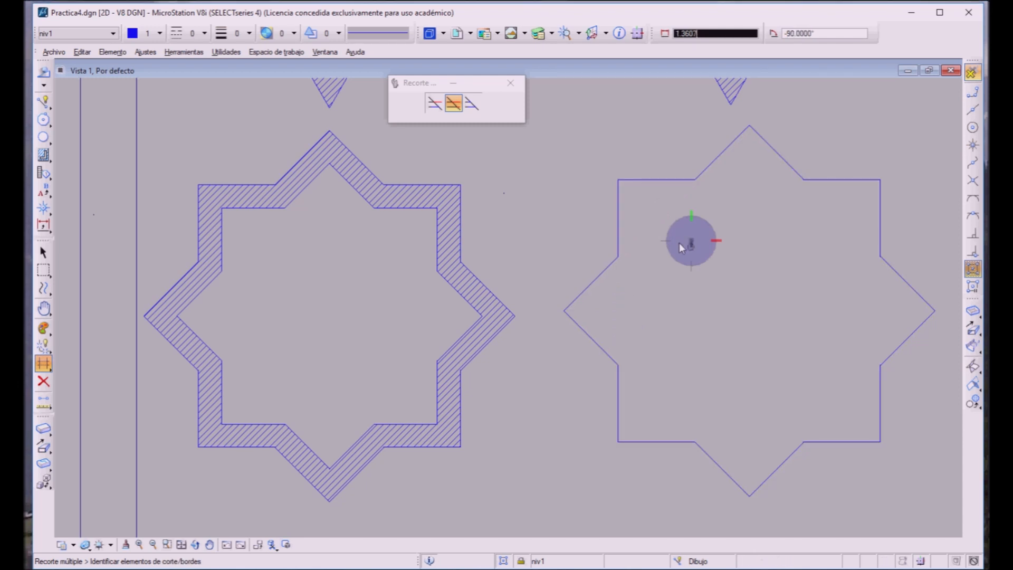
# Step: Join all eight segments of the new eight-pointed star outline into one complex shape, using the Manual method, Solid area and no fill
pyautogui.click(43, 381)
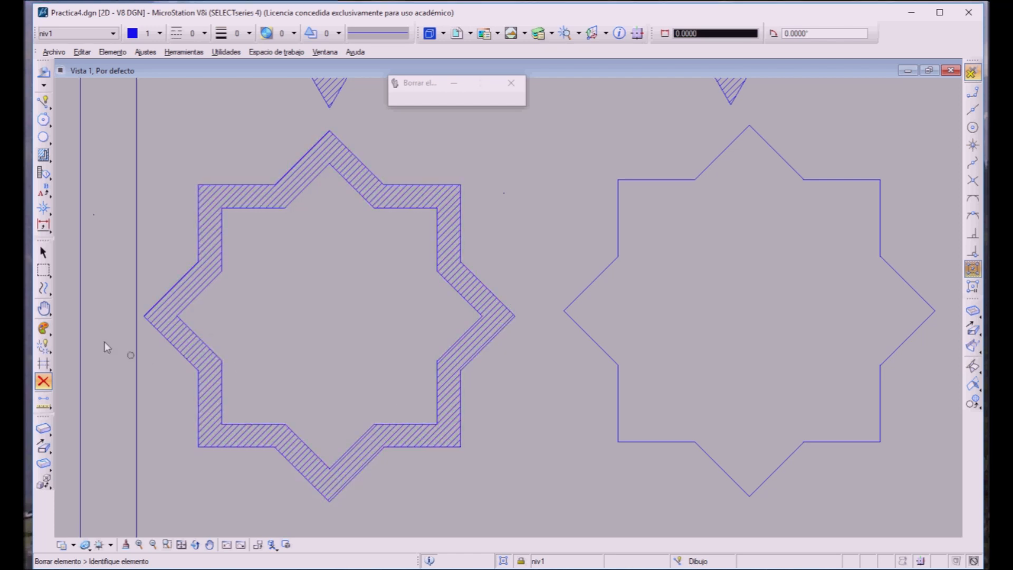
pyautogui.click(44, 343)
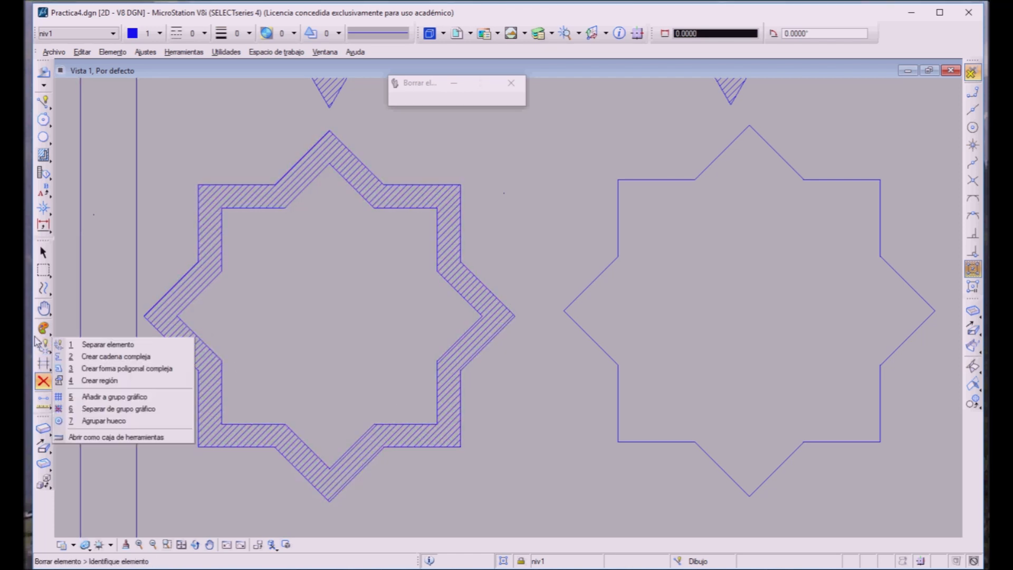
pyautogui.click(95, 367)
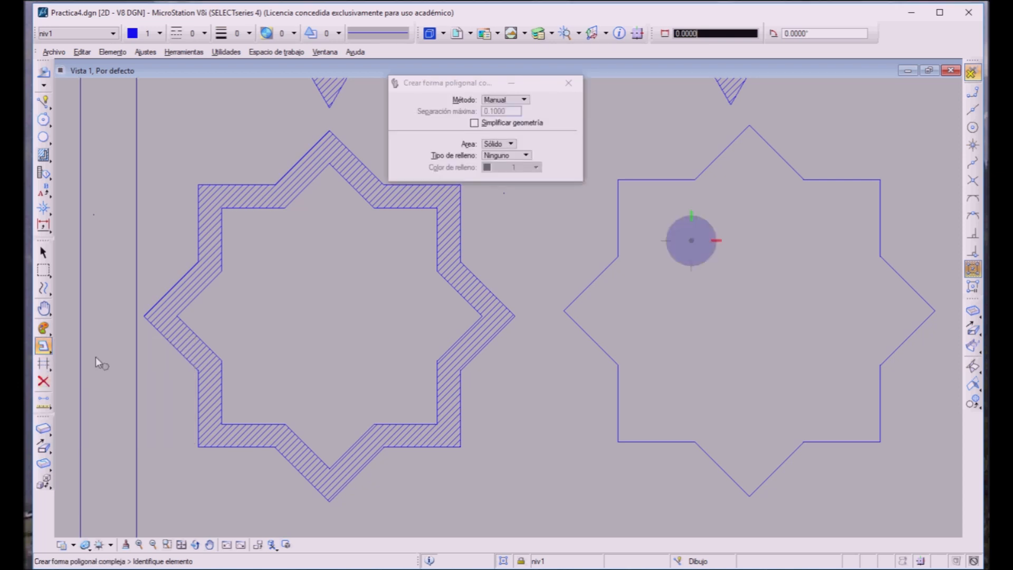
pyautogui.click(610, 212)
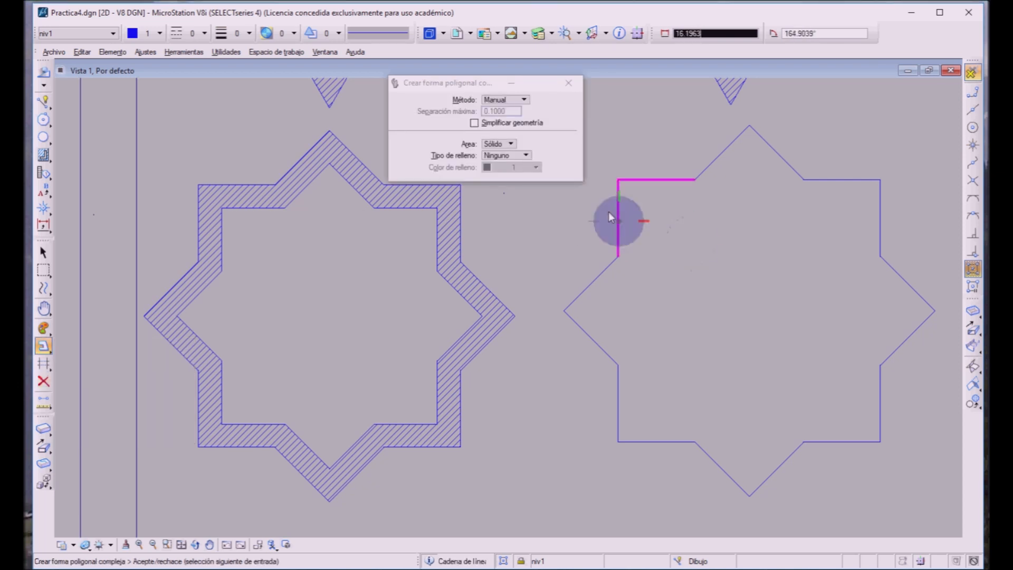
pyautogui.click(597, 281)
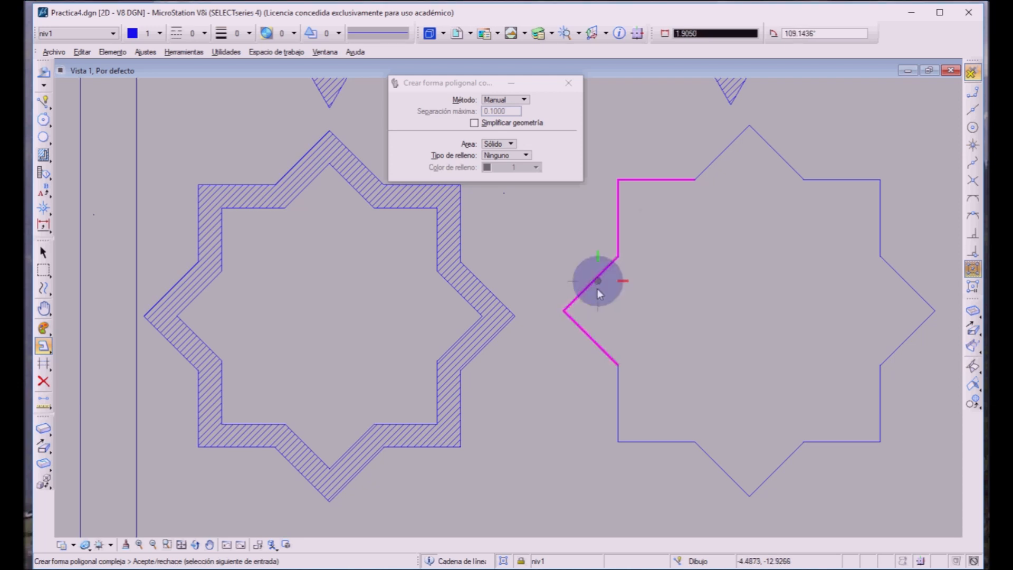
pyautogui.click(609, 392)
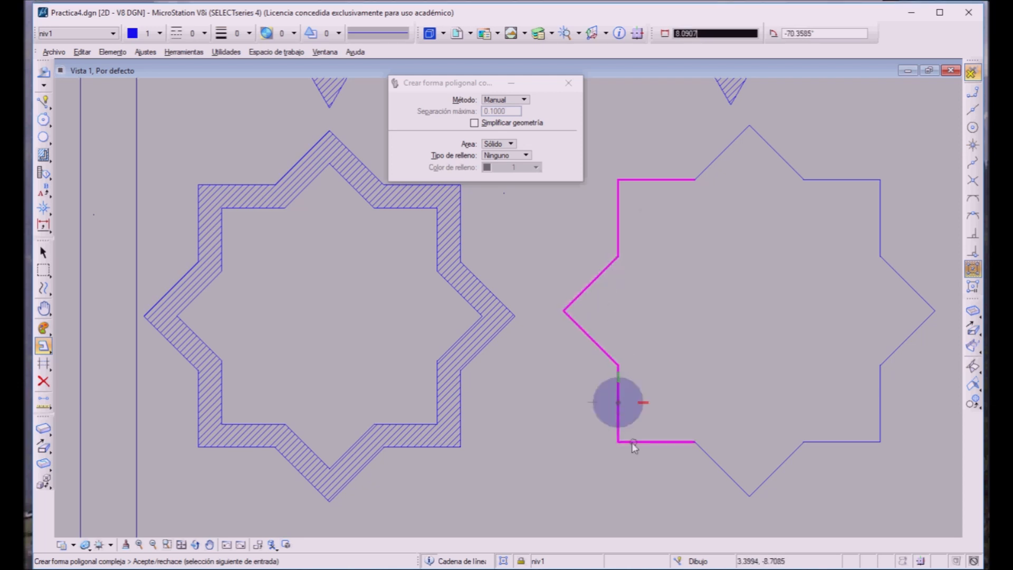
pyautogui.click(706, 460)
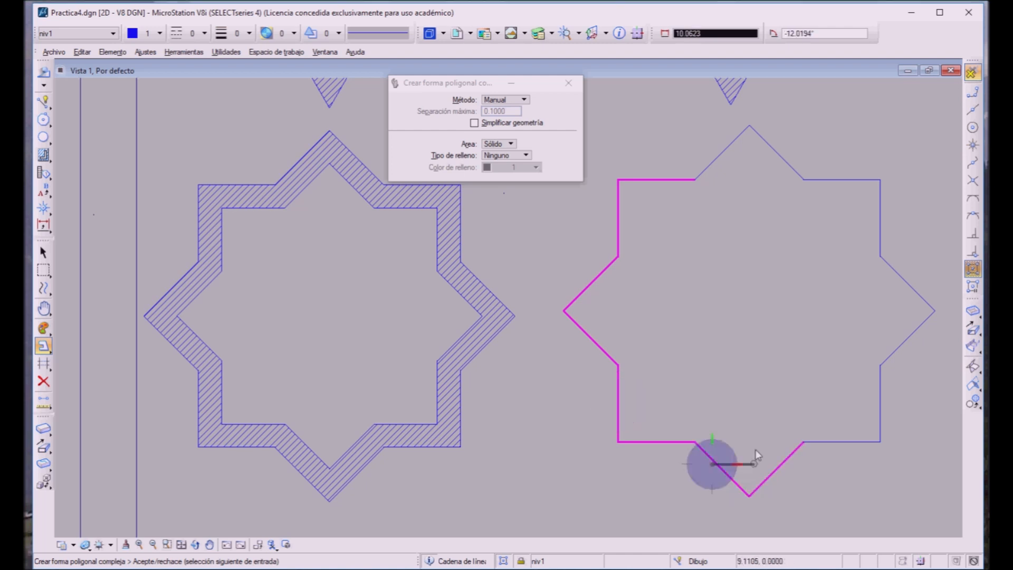
pyautogui.click(807, 431)
pyautogui.click(881, 347)
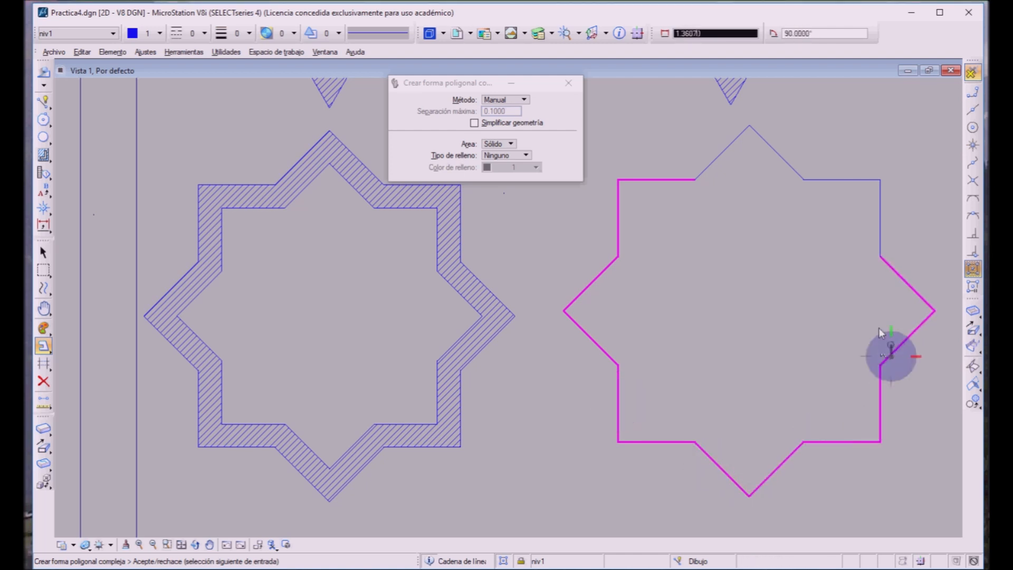
pyautogui.click(869, 230)
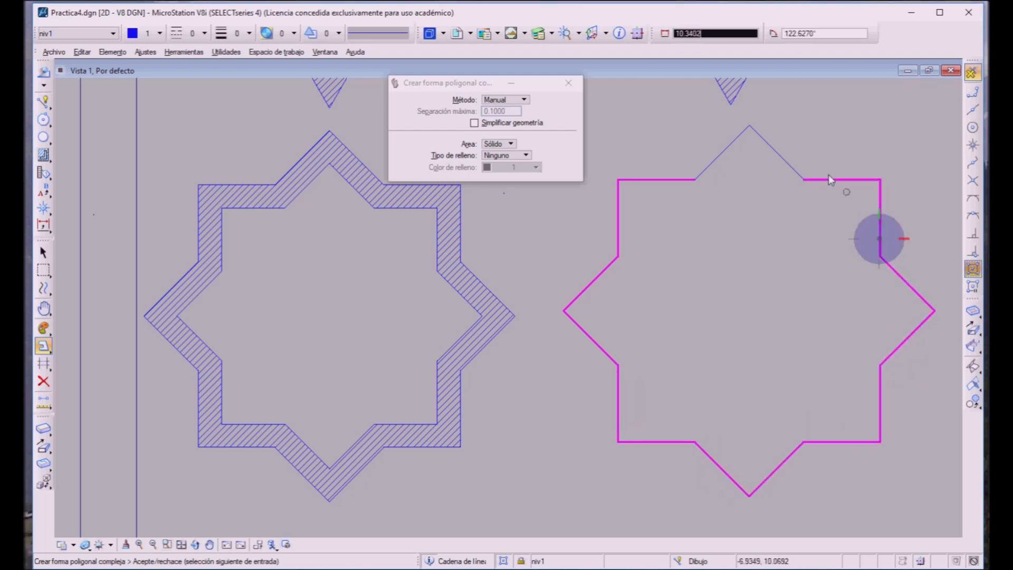
pyautogui.click(784, 156)
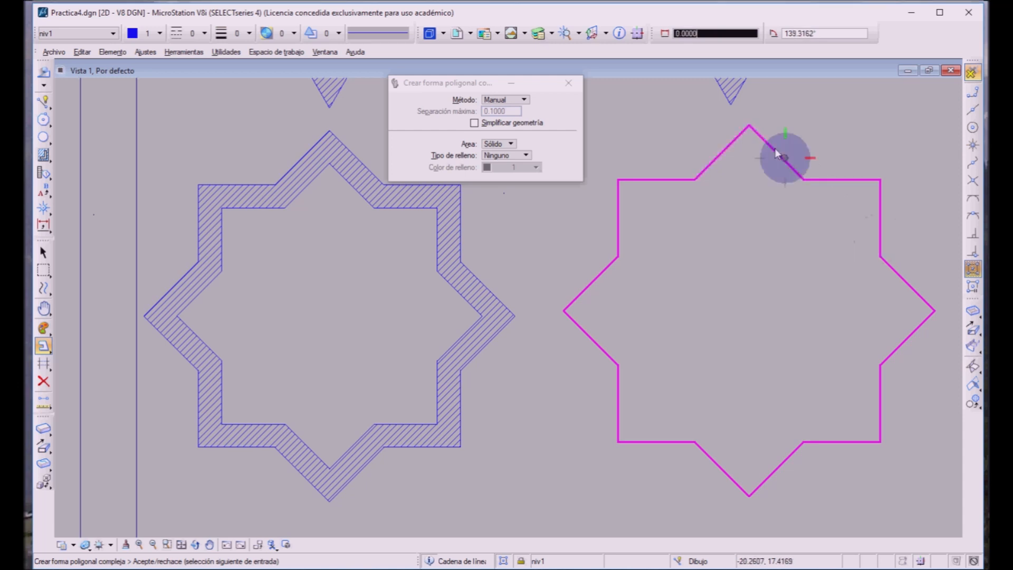
pyautogui.click(774, 103)
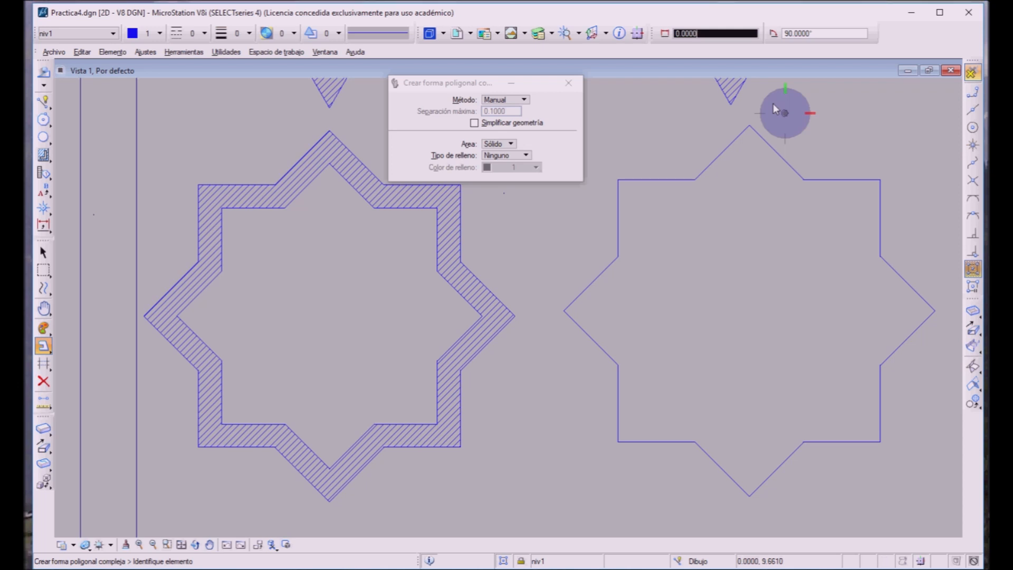
# Step: Check with the Delete Element tool whether the star outline is picked as a single element, without deleting it
pyautogui.click(45, 380)
pyautogui.click(621, 441)
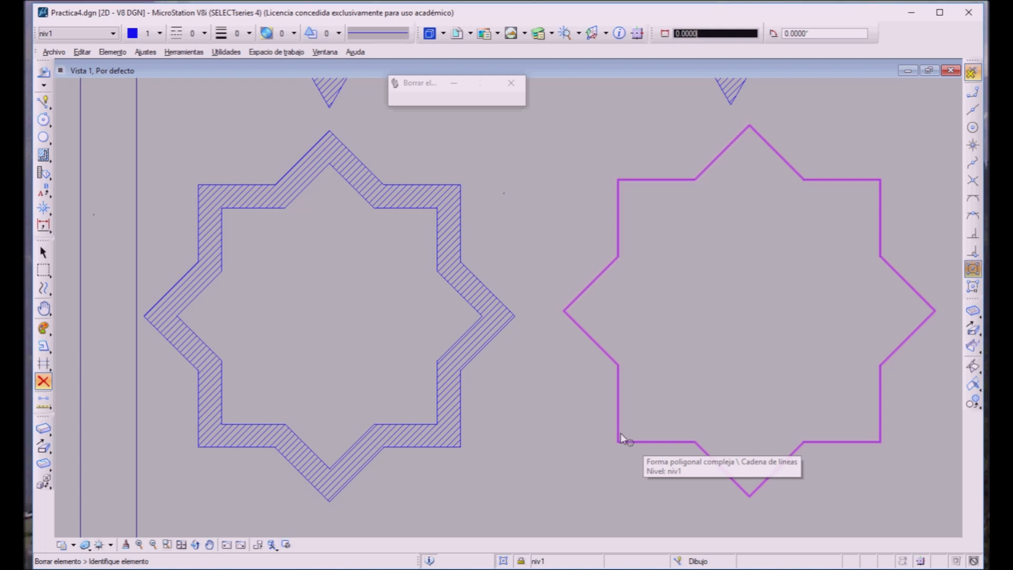
pyautogui.rightClick(621, 435)
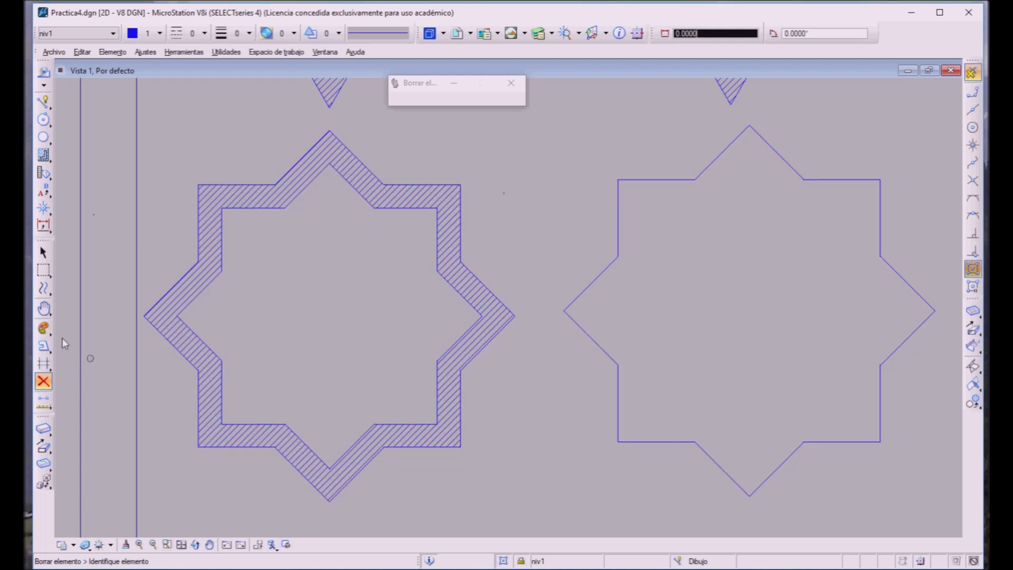
# Step: Make a parallel copy of the eight-pointed star outline 5.0 inward, using Miter mode
pyautogui.click(37, 281)
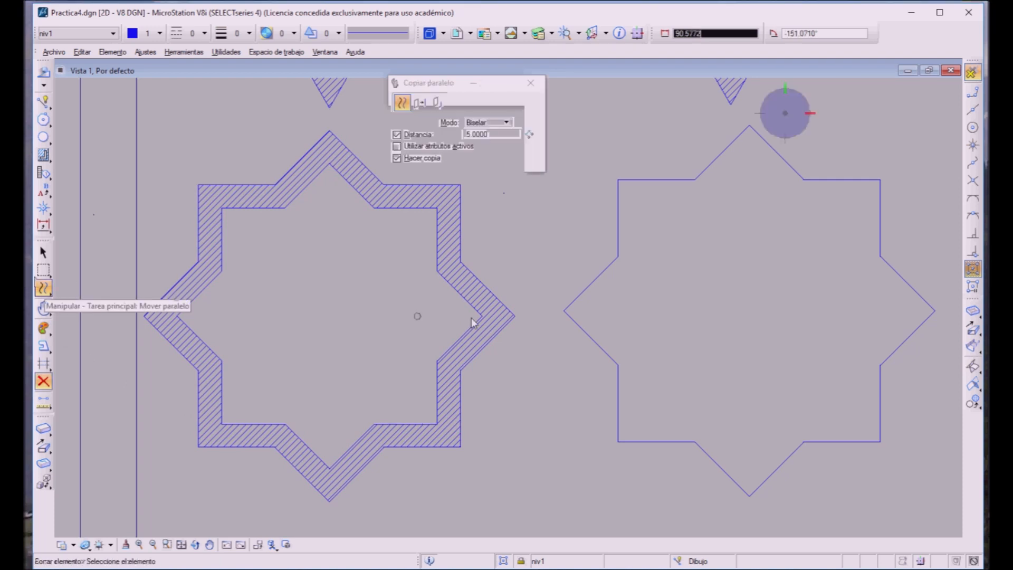
pyautogui.click(600, 345)
pyautogui.click(629, 326)
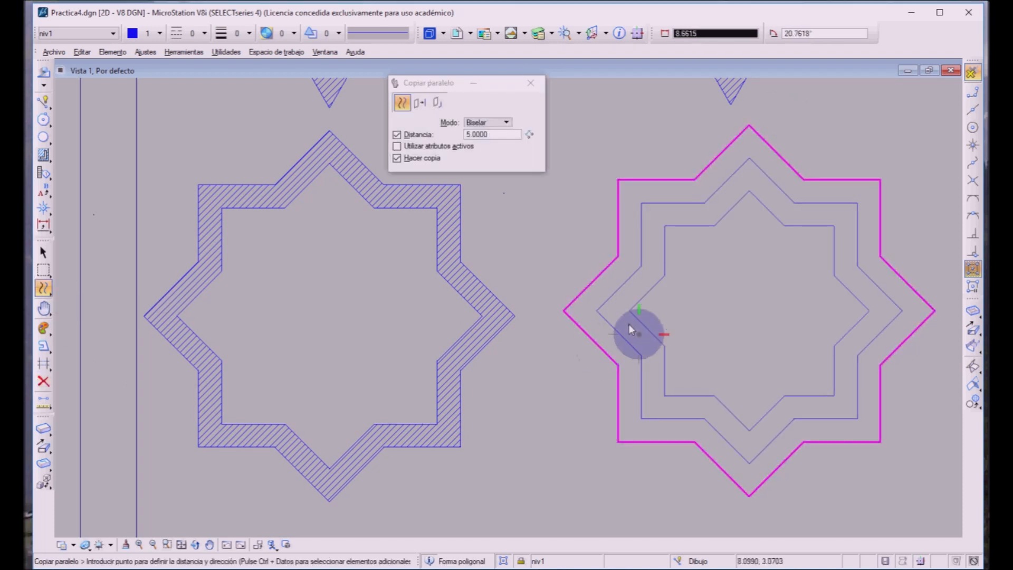
pyautogui.rightClick(629, 324)
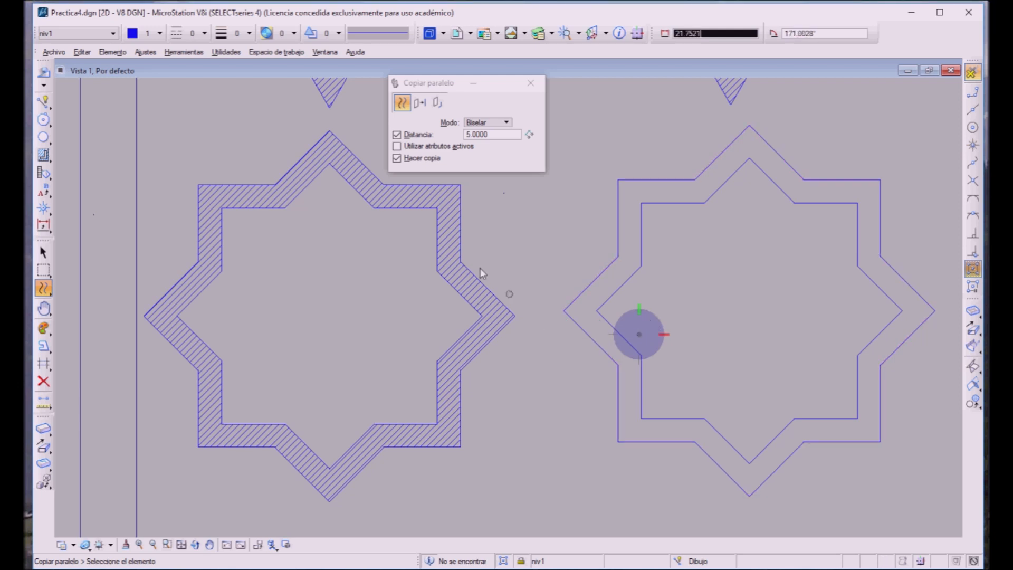
# Step: Try Flood hatching from the band and from inside the inner star, with 1.0 spacing and a 45° angle, undoing each hatch
pyautogui.click(44, 154)
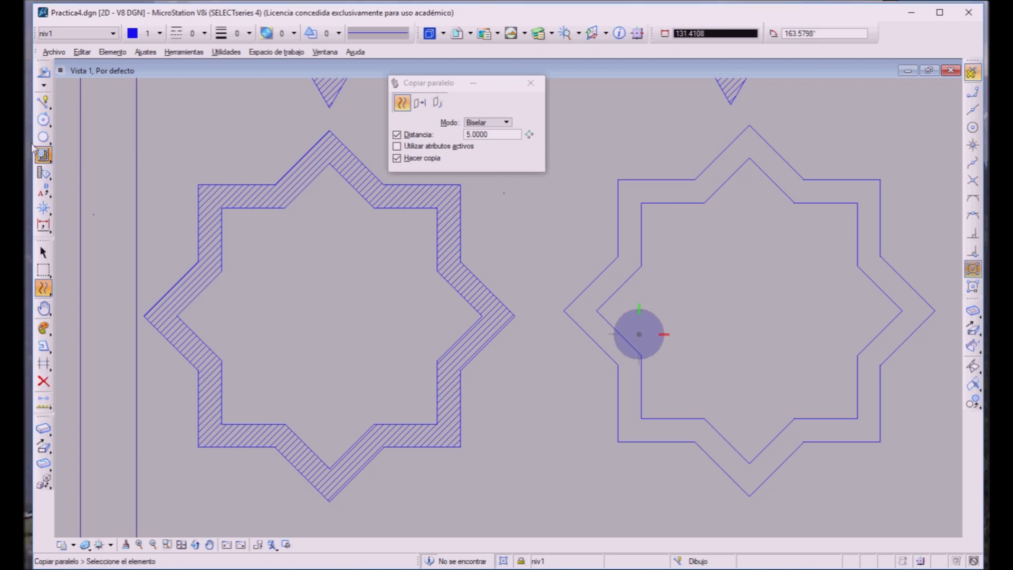
pyautogui.click(591, 284)
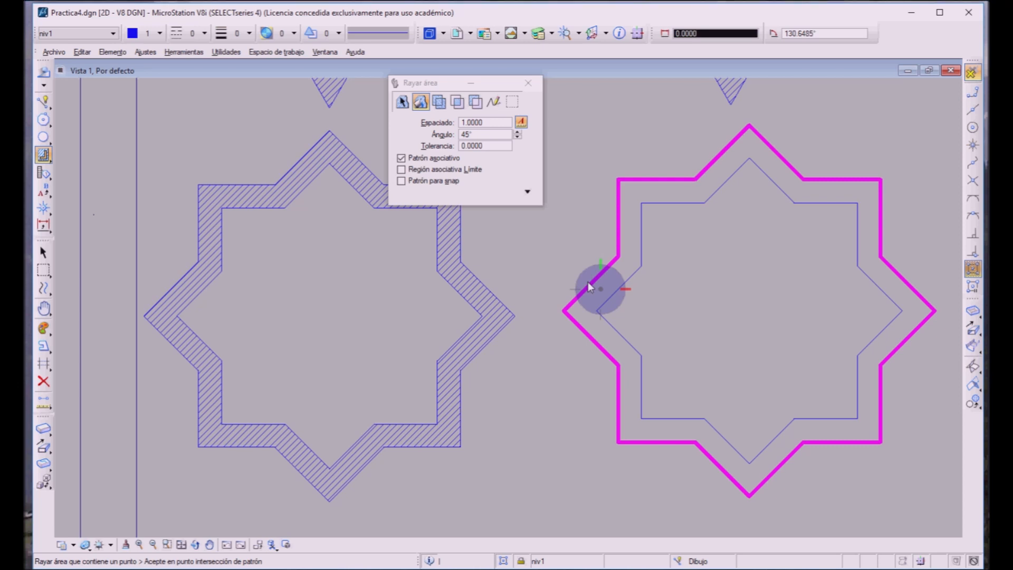
pyautogui.click(717, 312)
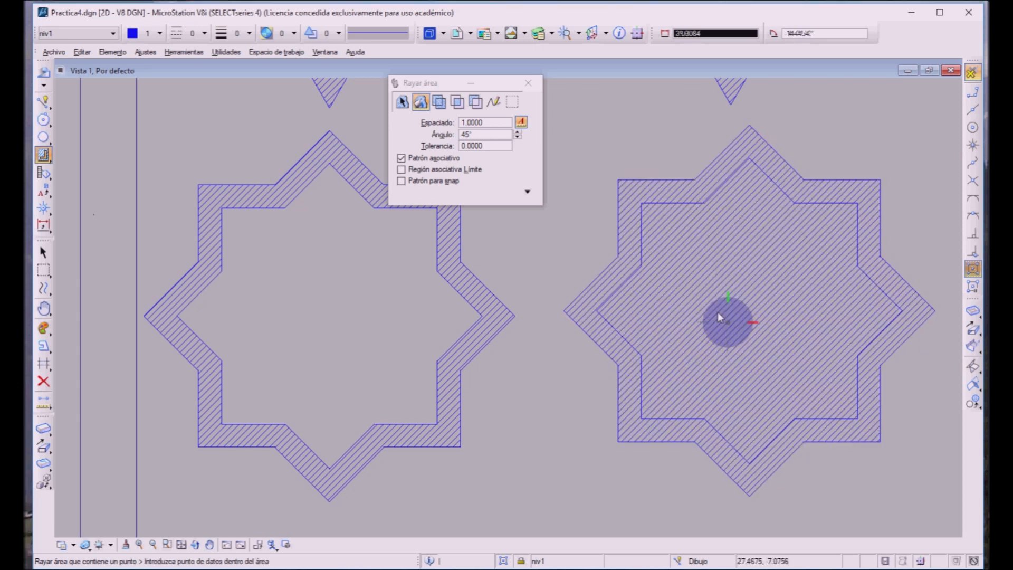
pyautogui.hotkey('ctrl', 'z')
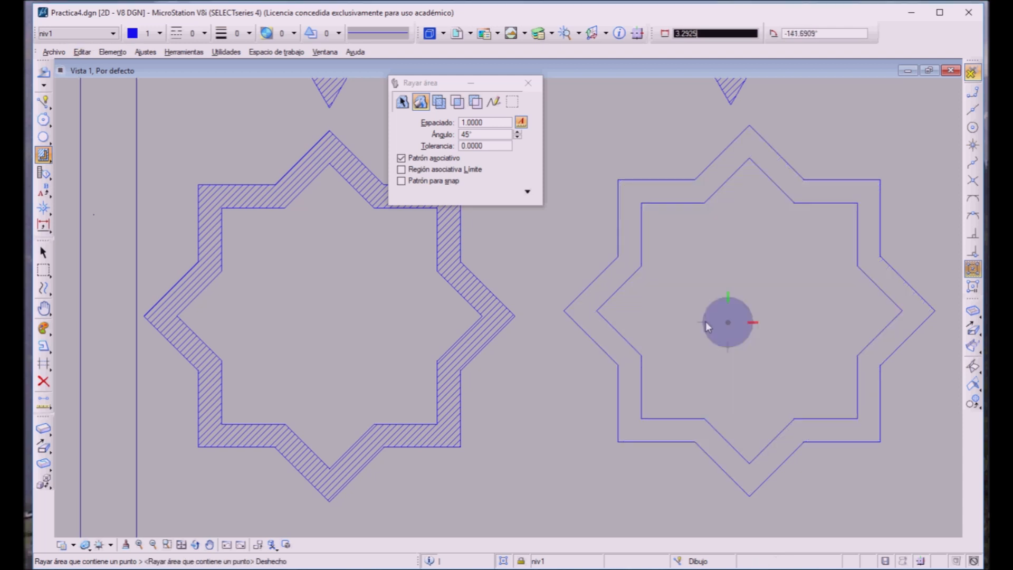
pyautogui.click(705, 321)
pyautogui.click(705, 322)
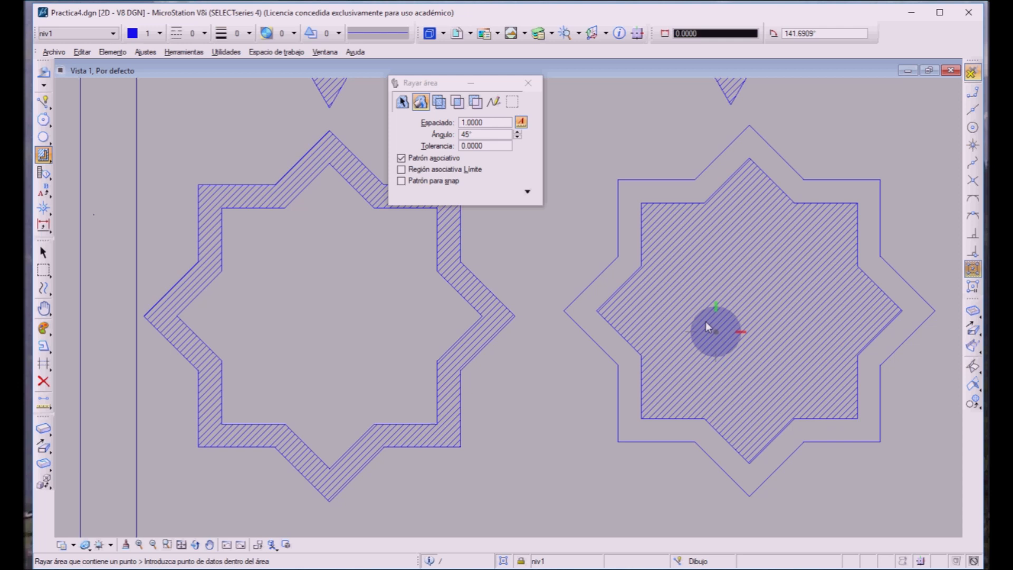
pyautogui.hotkey('ctrl', 'z')
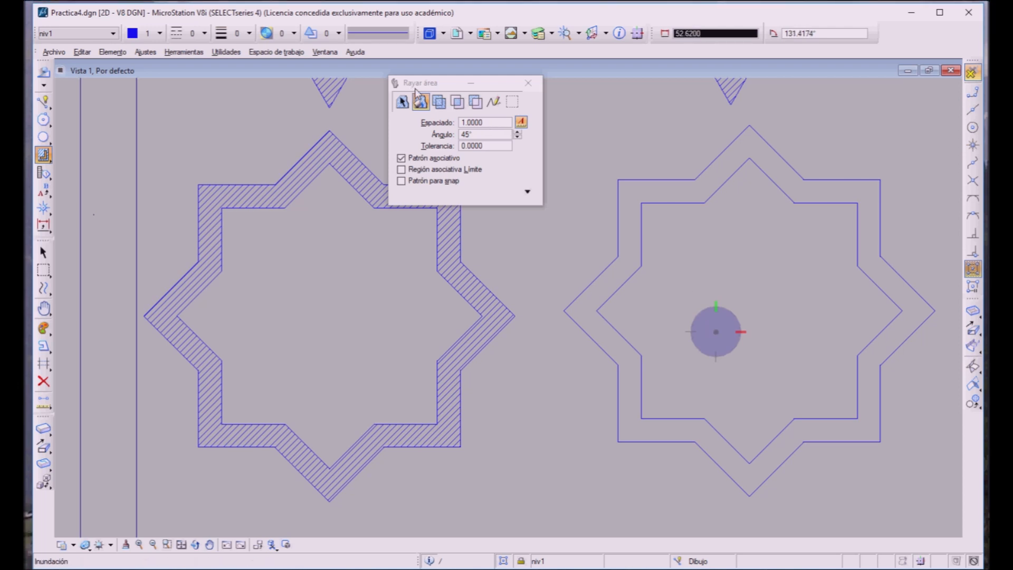
# Step: Hatch the band between the outer and inner star outlines using the Difference method, with 1.0 spacing and a 45° angle
pyautogui.click(465, 98)
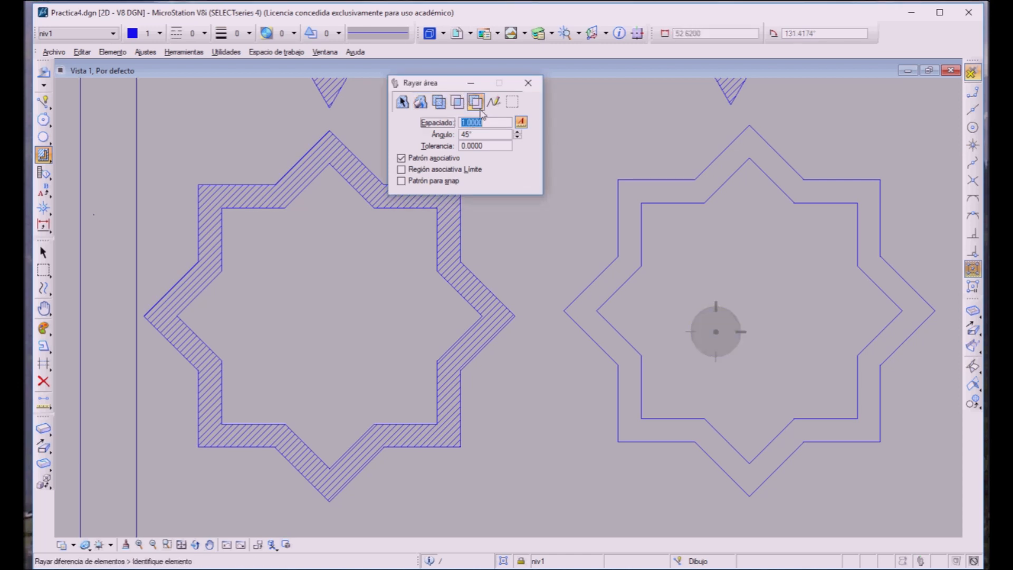
pyautogui.click(633, 170)
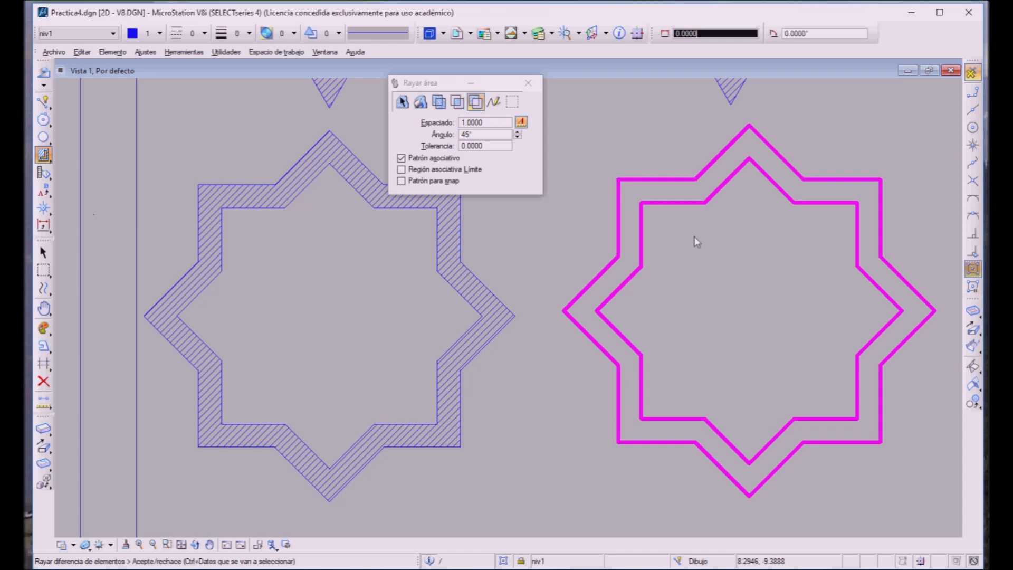
pyautogui.click(694, 238)
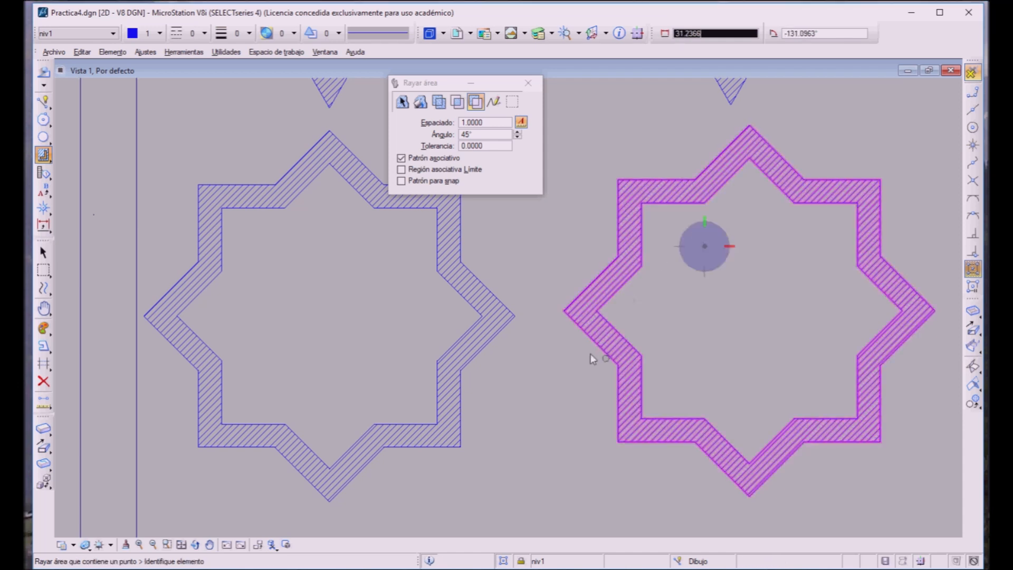
# Step: Draw a five-sided inscribed polygon of radius 15 beside the sample five-pointed star, with one vertex pointing straight down
pyautogui.click(207, 543)
pyautogui.moveTo(340, 469); pyautogui.dragTo(569, 257)
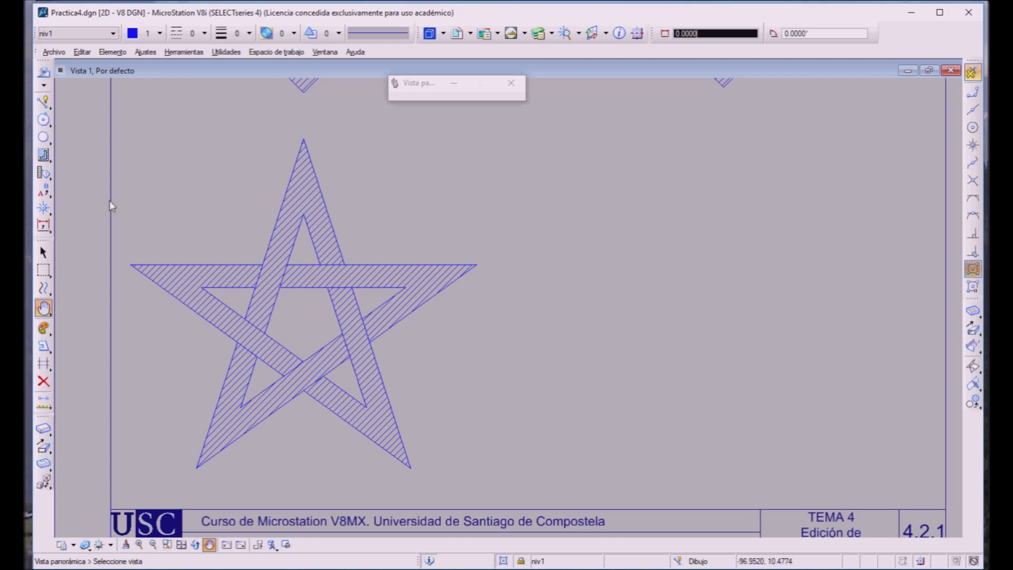
pyautogui.click(35, 116)
pyautogui.moveTo(474, 111); pyautogui.dragTo(424, 114)
pyautogui.write('5')
pyautogui.press('Tab')
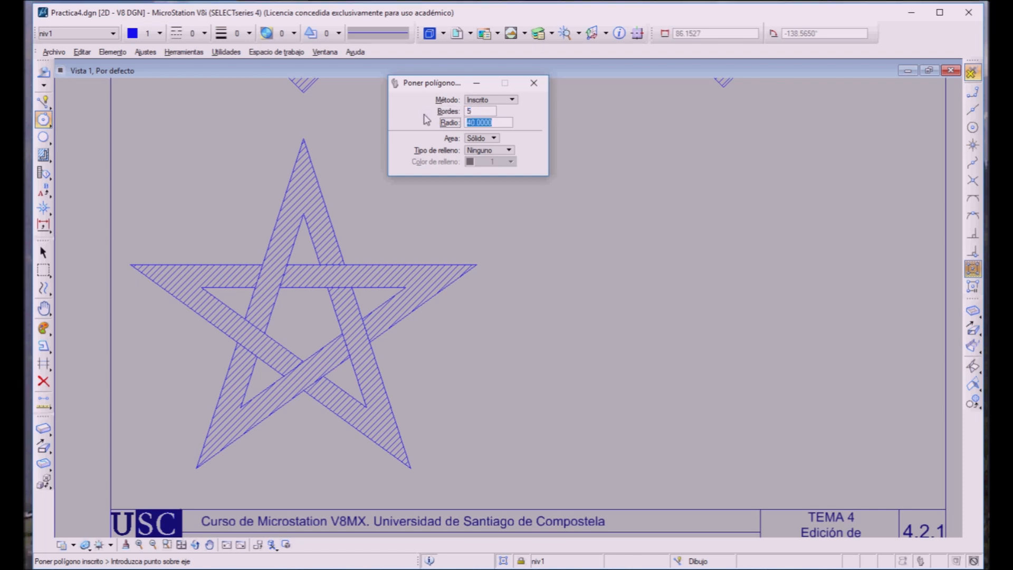
pyautogui.write('15')
pyautogui.press('Tab')
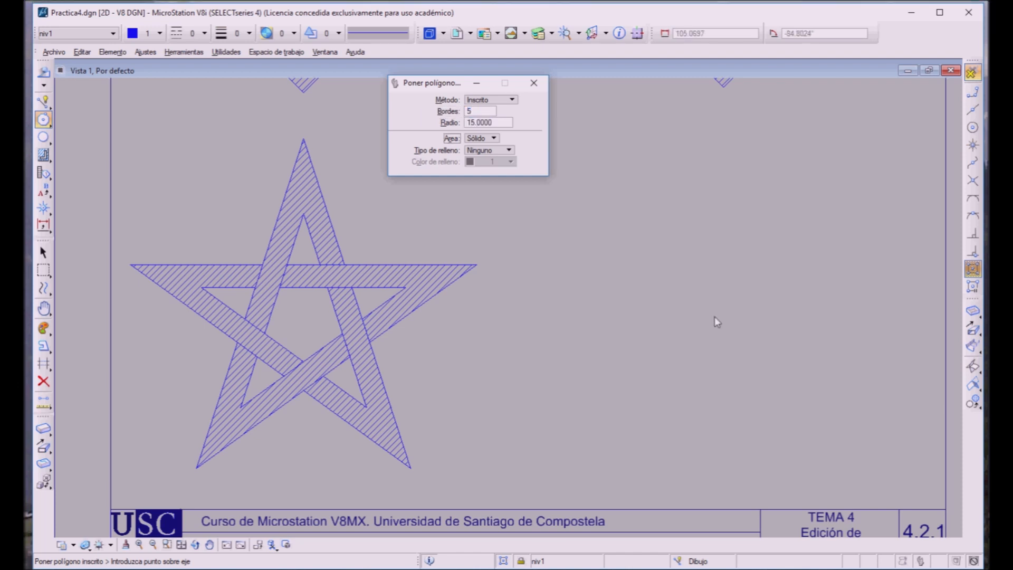
pyautogui.click(728, 332)
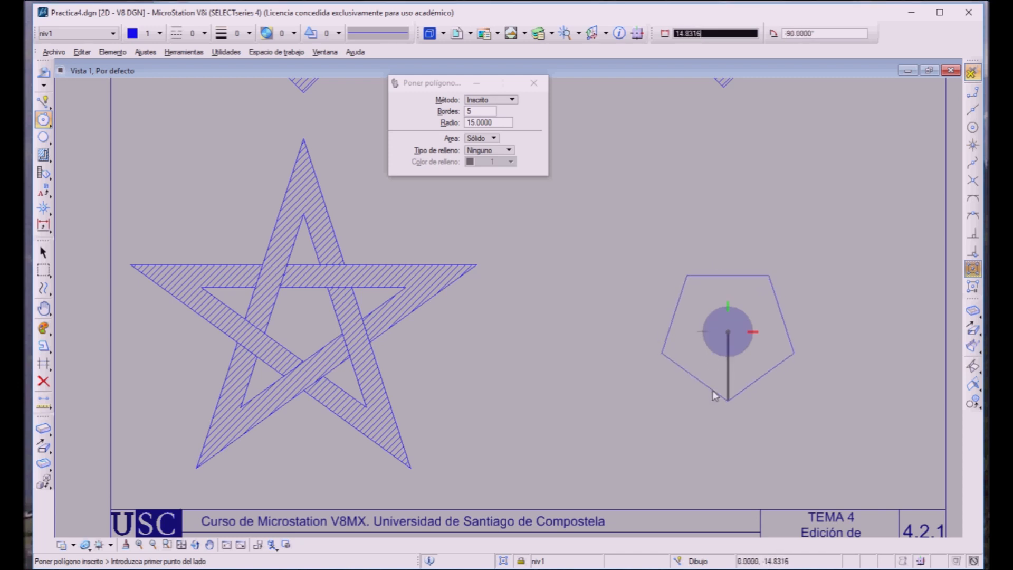
pyautogui.click(714, 391)
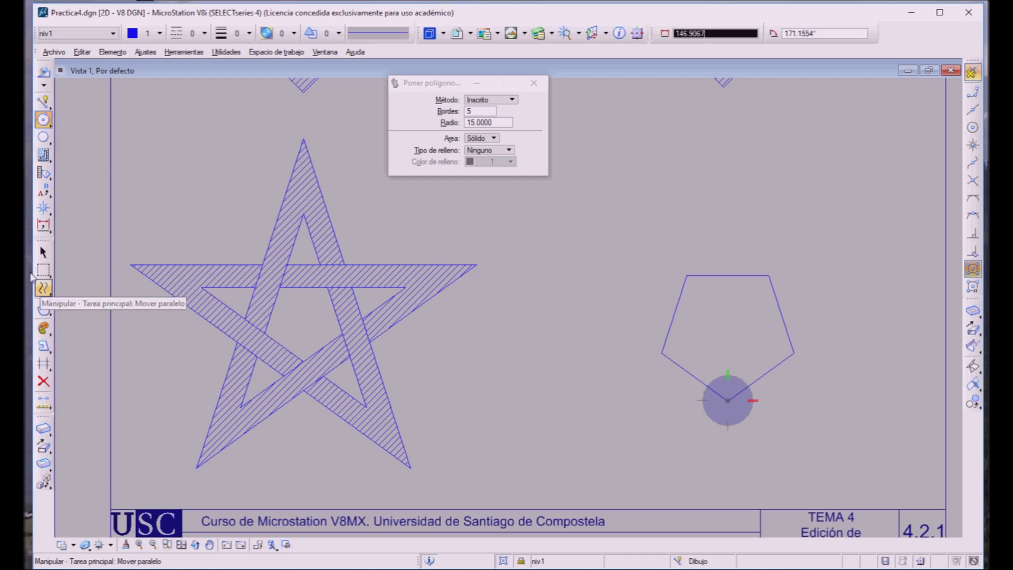
# Step: Make a parallel copy of the pentagon 5.0 inward, using Miter mode
pyautogui.click(43, 288)
pyautogui.click(674, 314)
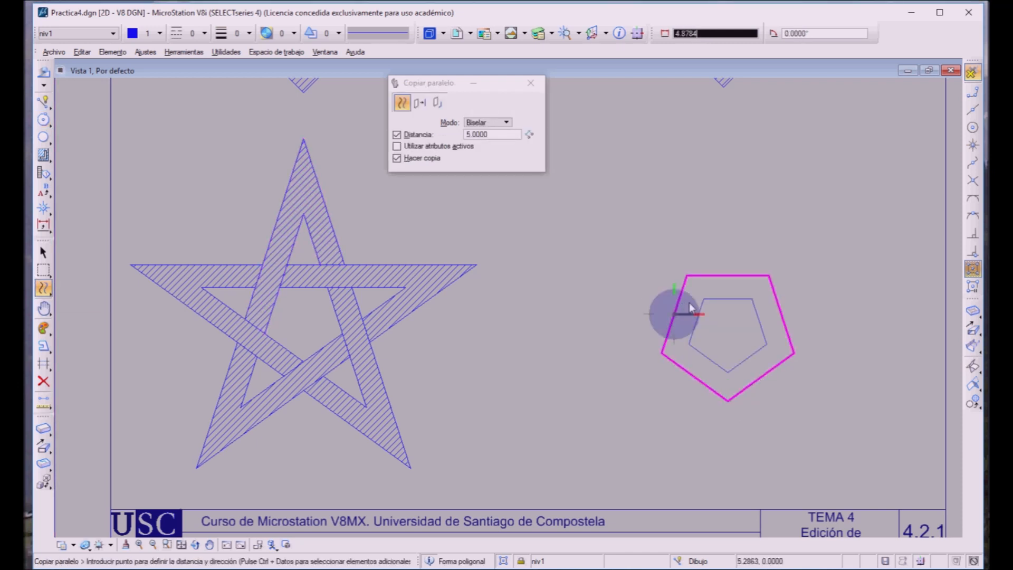
pyautogui.click(693, 305)
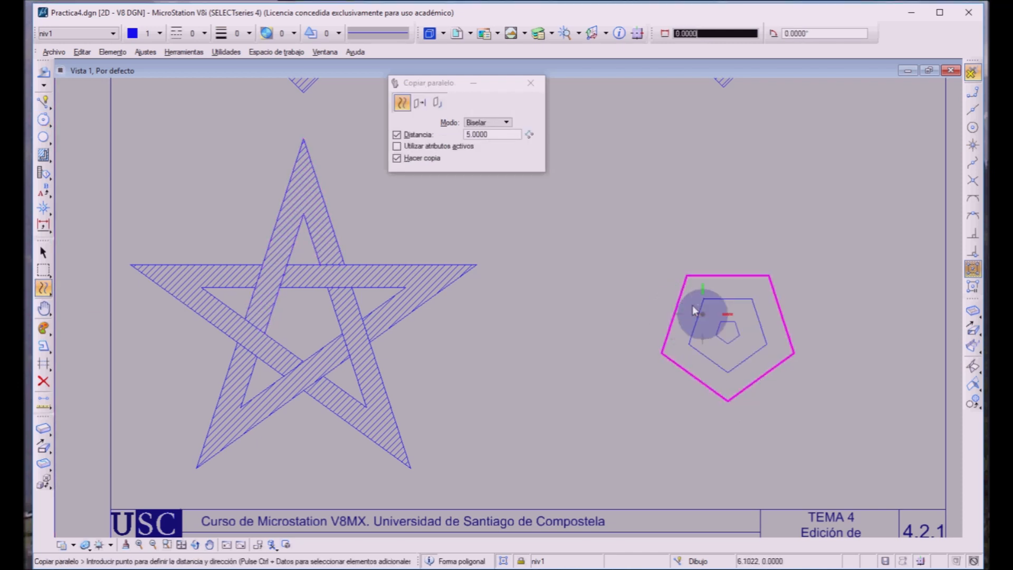
pyautogui.rightClick(575, 365)
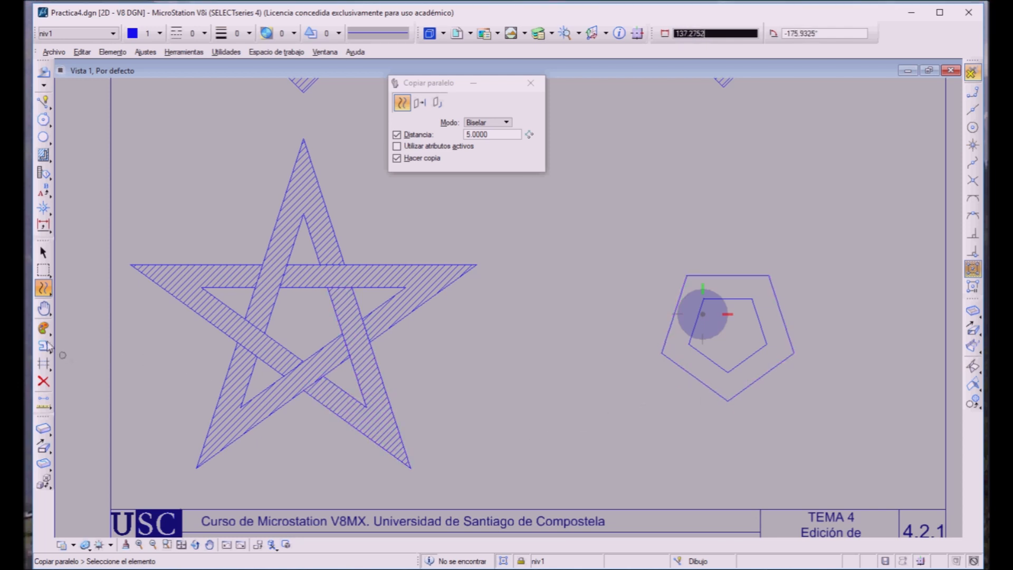
# Step: Drop both nested pentagons into separate lines using Drop Element with line strings and shapes enabled
pyautogui.click(38, 345)
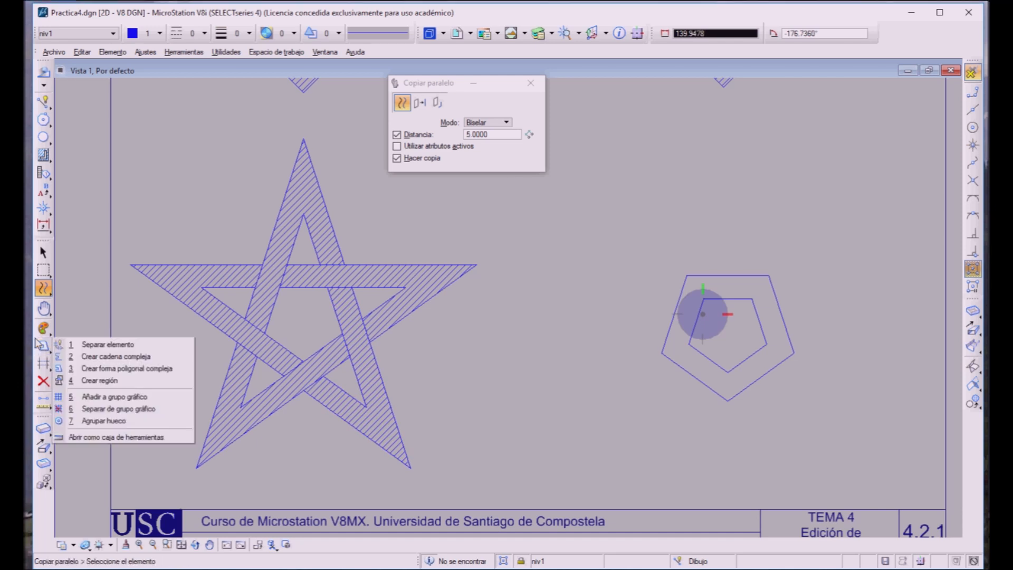
pyautogui.click(67, 344)
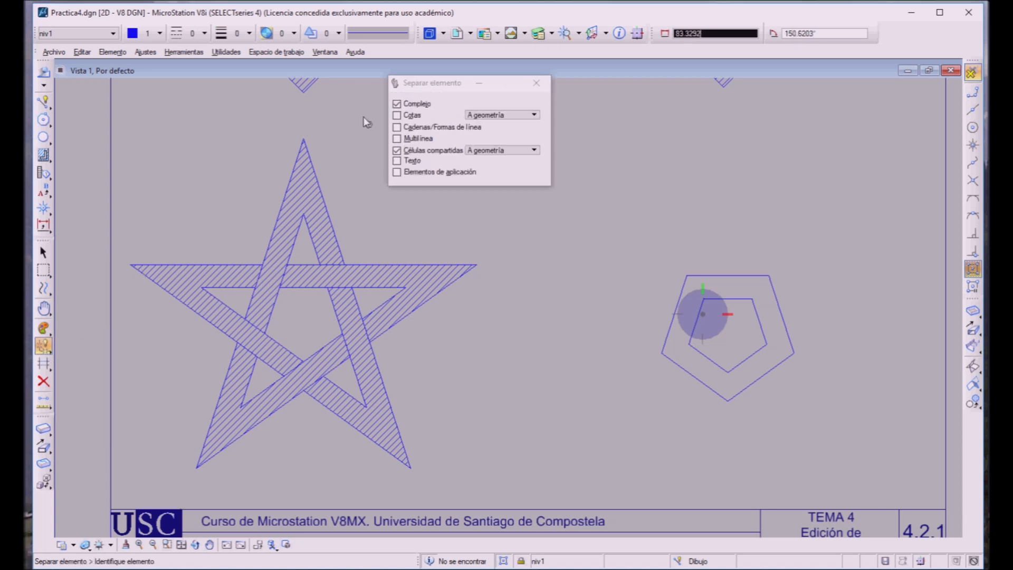
pyautogui.click(397, 127)
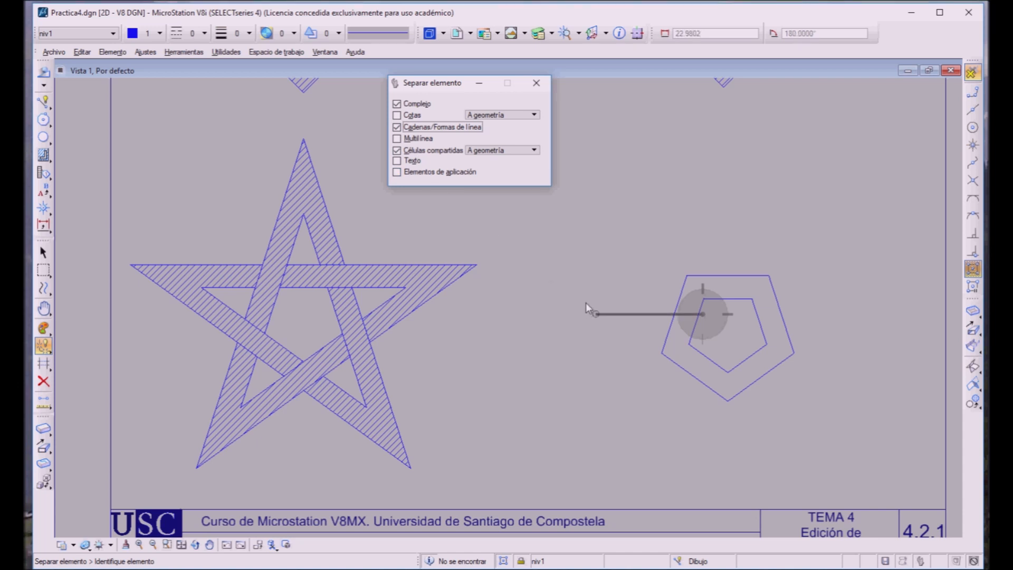
pyautogui.click(665, 309)
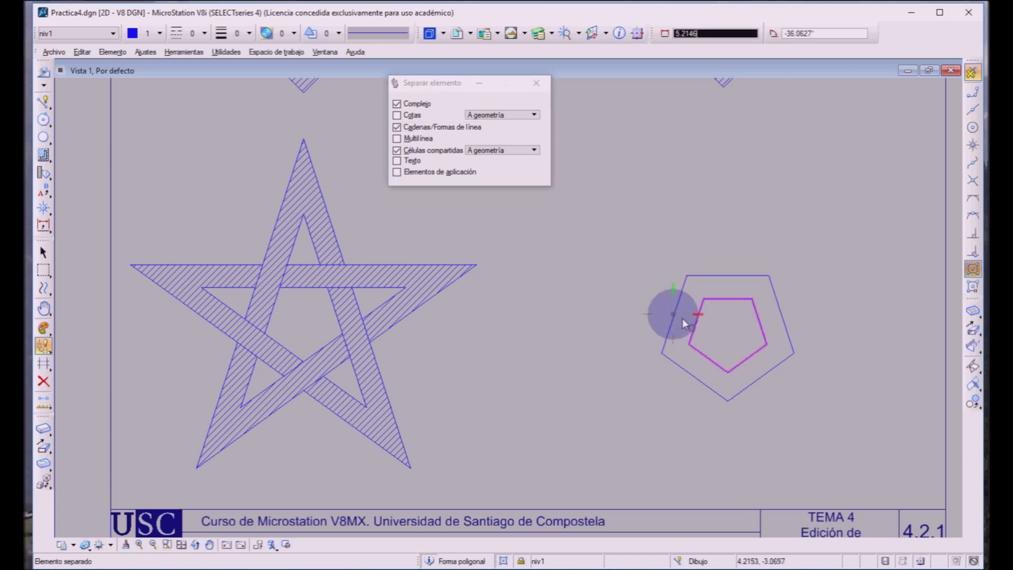
pyautogui.click(682, 318)
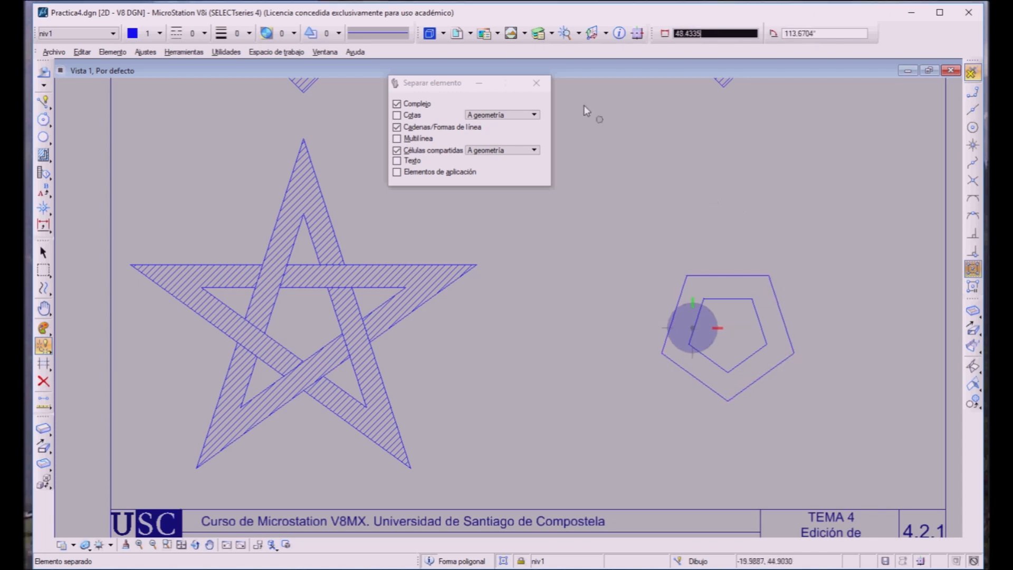
pyautogui.click(531, 82)
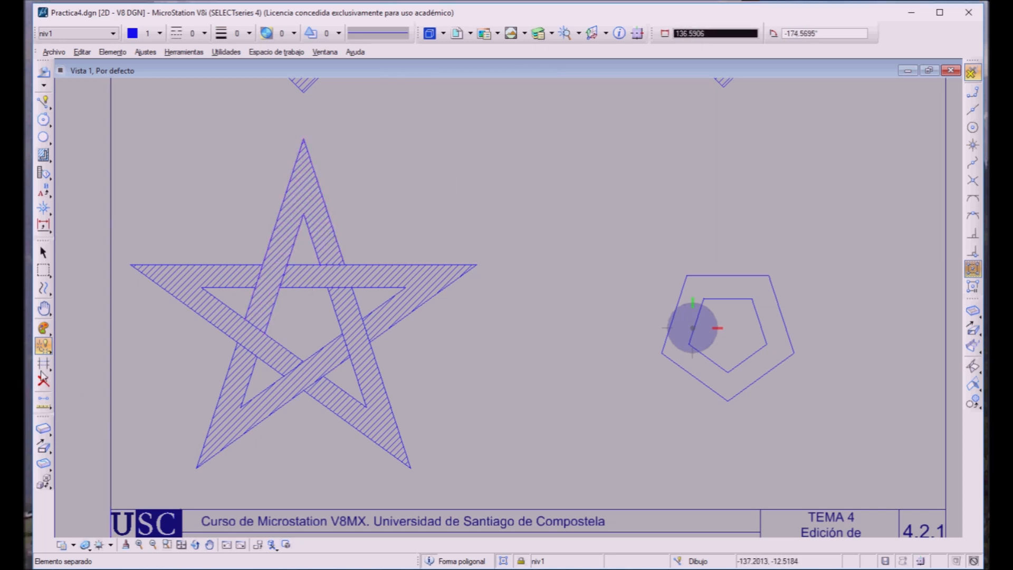
# Step: Extend the outer pentagon's sides to their intersections with Trim to Intersection, forming the five points of the outer star
pyautogui.click(42, 359)
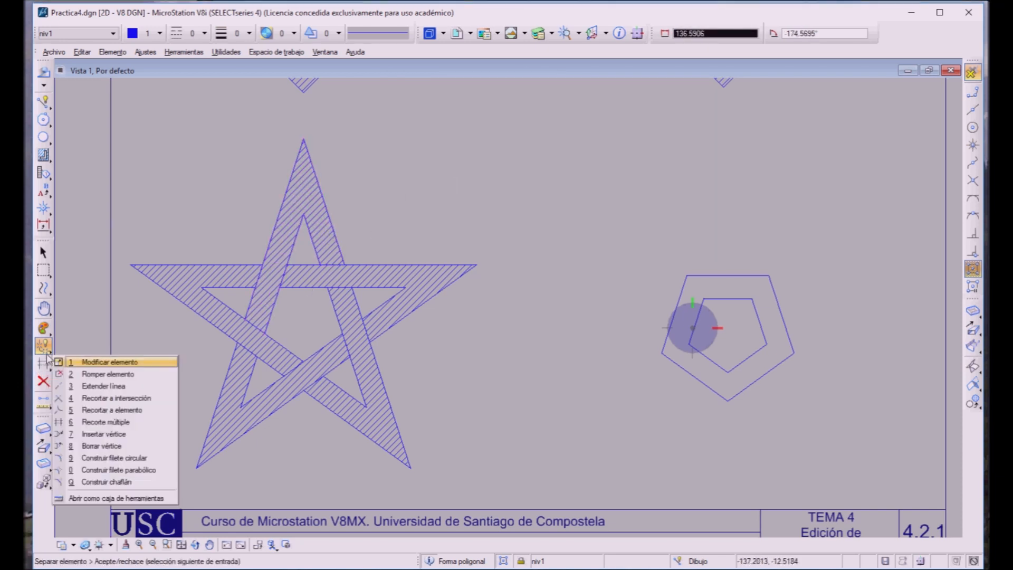
pyautogui.click(66, 398)
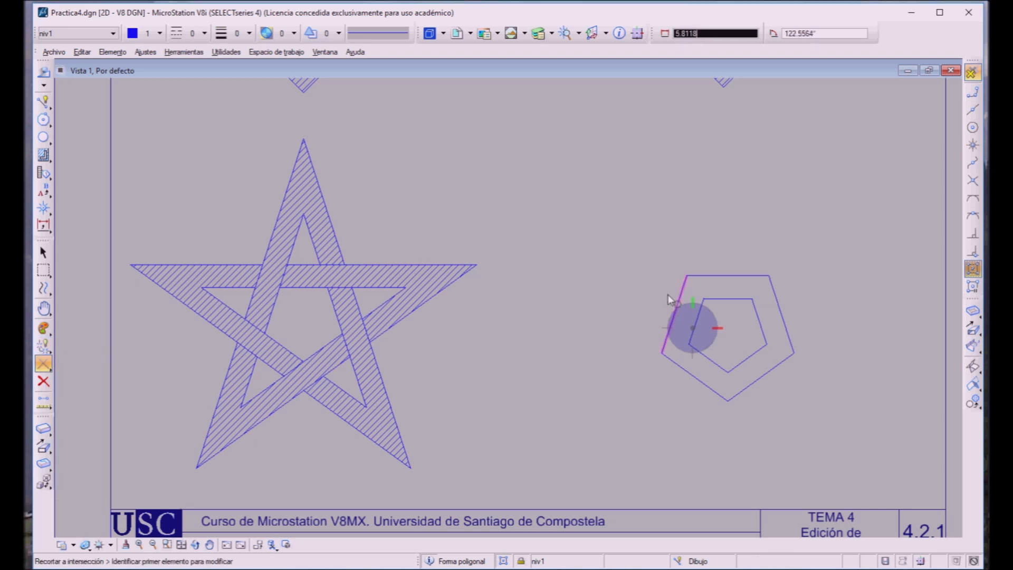
pyautogui.click(678, 304)
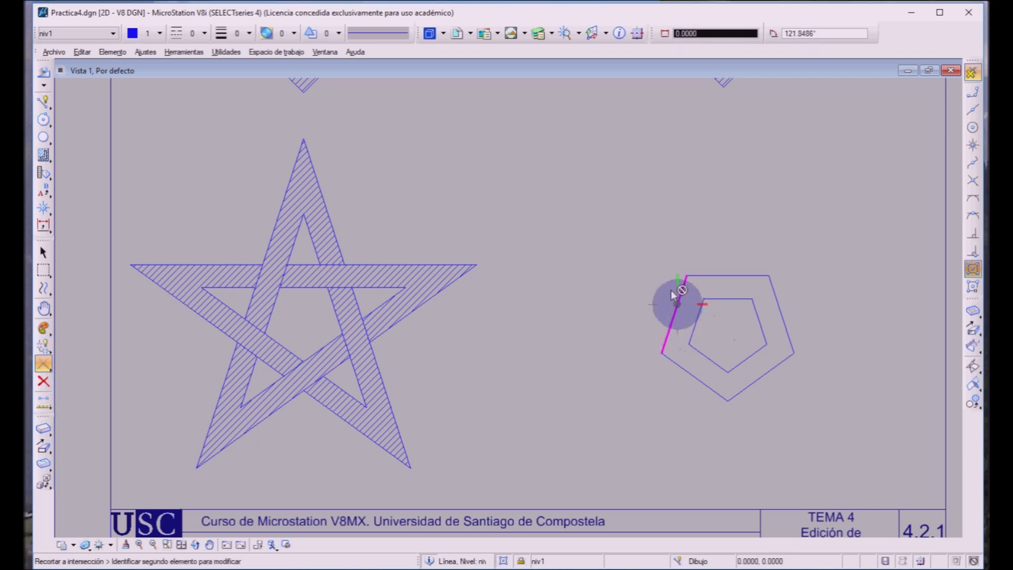
pyautogui.click(783, 286)
pyautogui.click(662, 323)
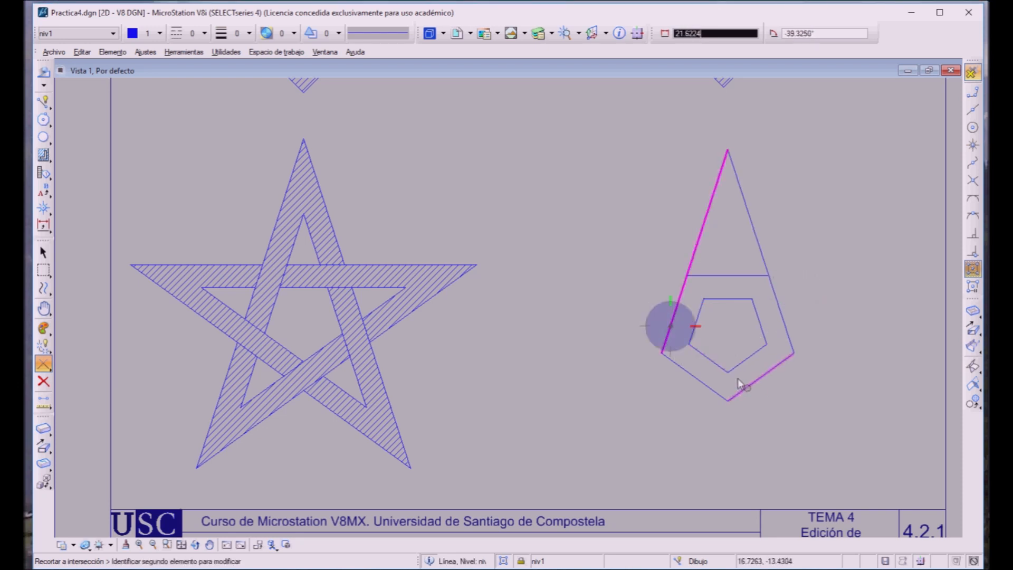
pyautogui.click(755, 429)
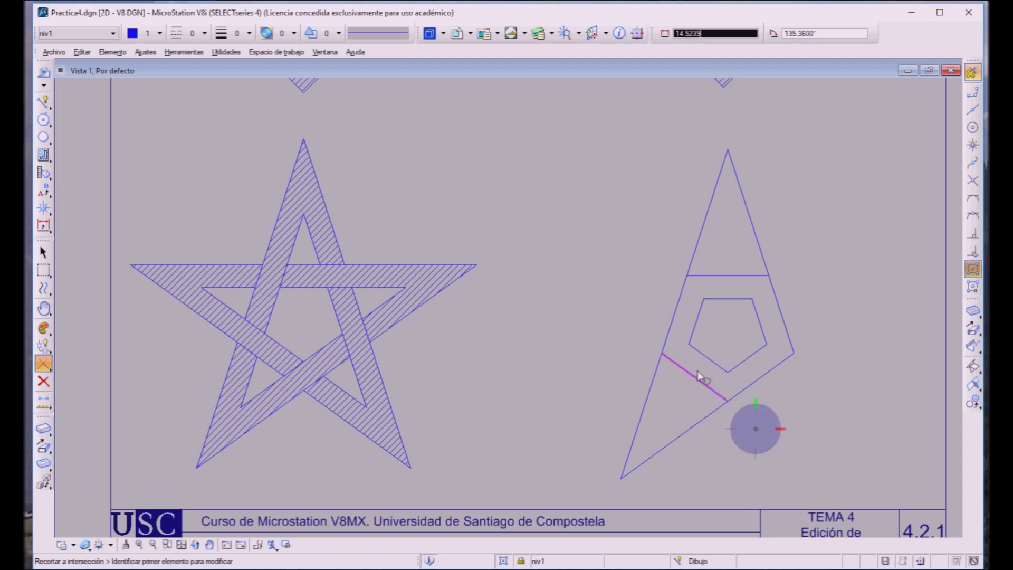
pyautogui.click(706, 385)
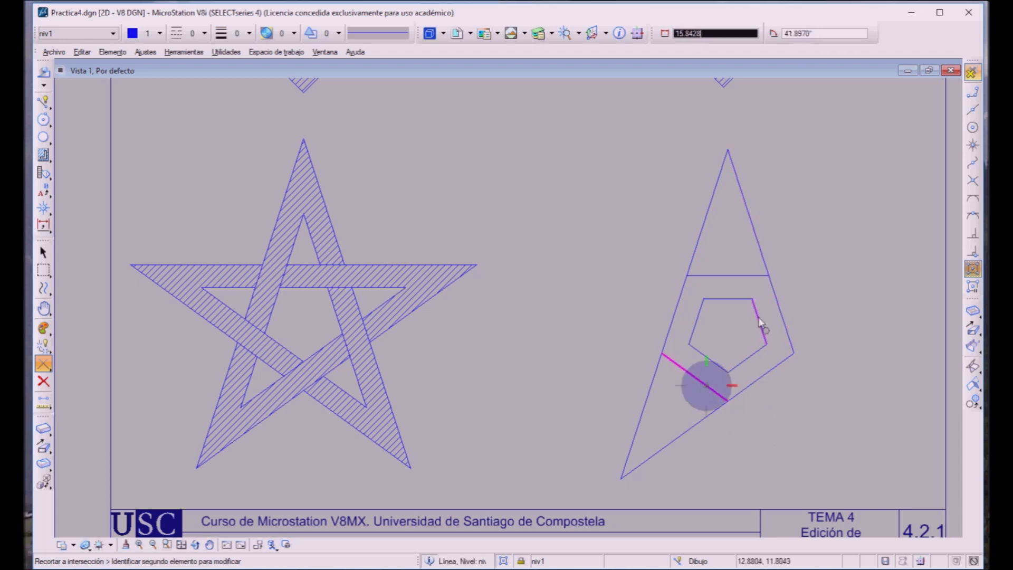
pyautogui.click(775, 314)
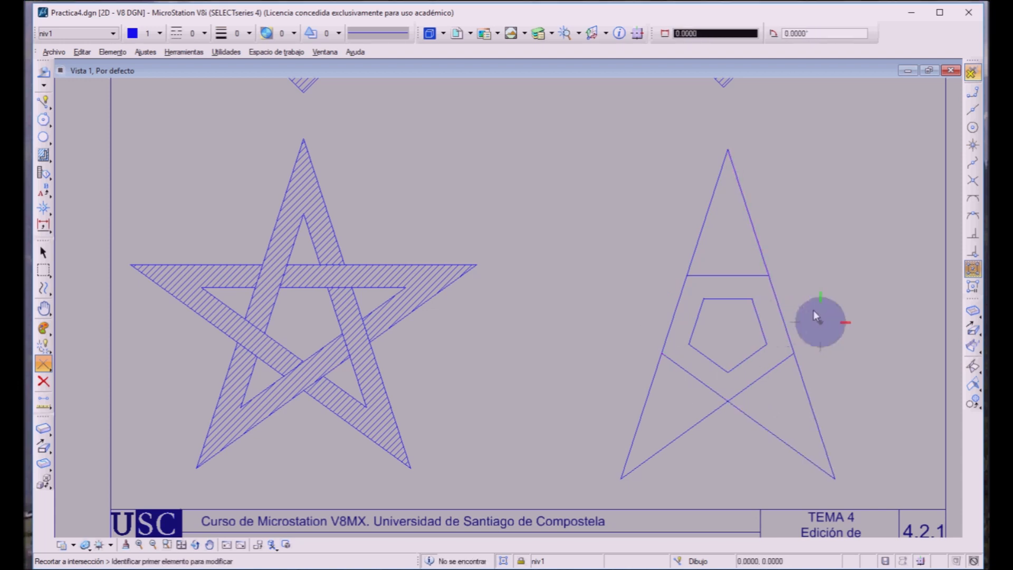
pyautogui.click(753, 275)
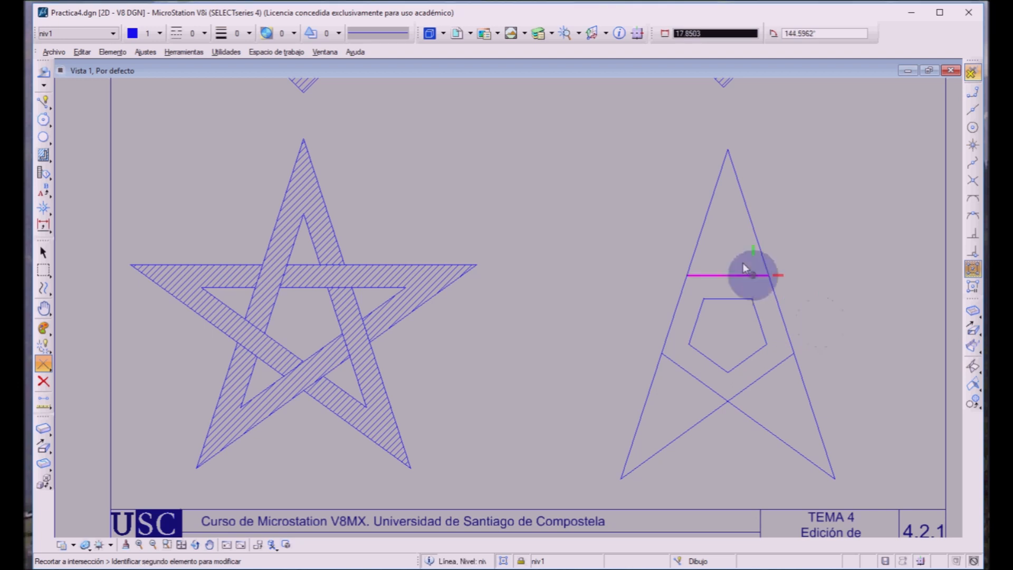
pyautogui.click(772, 364)
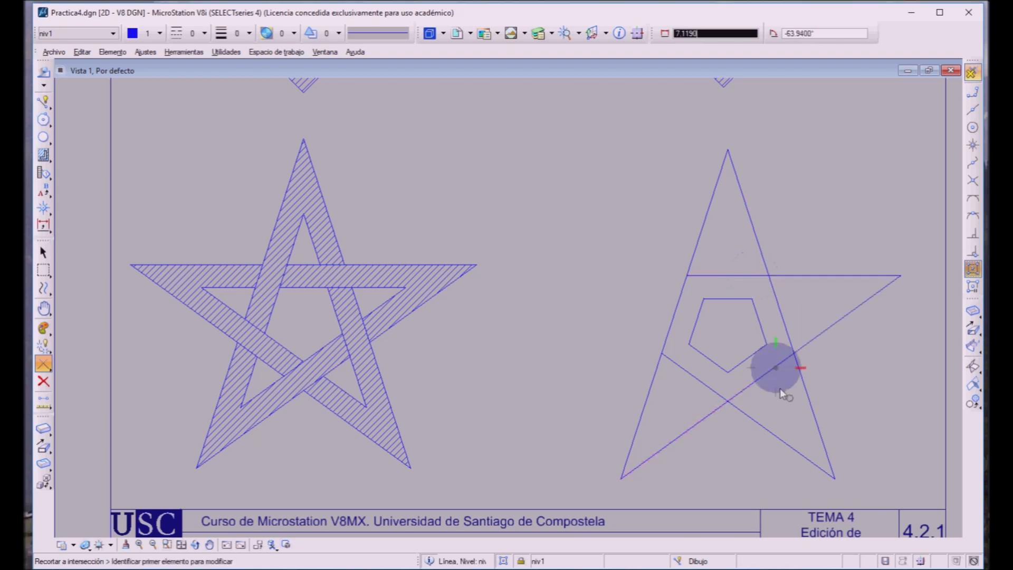
pyautogui.click(713, 274)
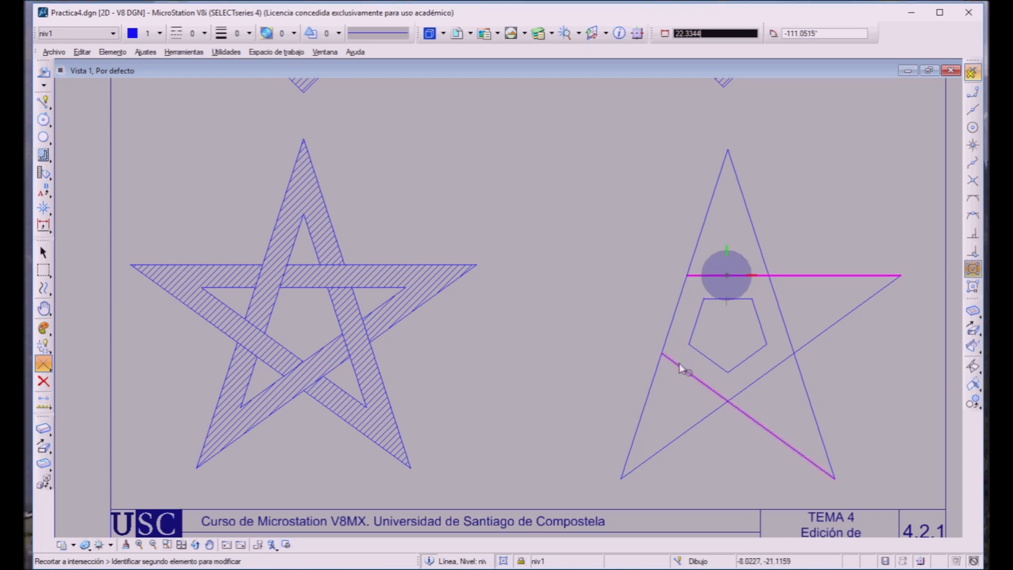
pyautogui.click(650, 355)
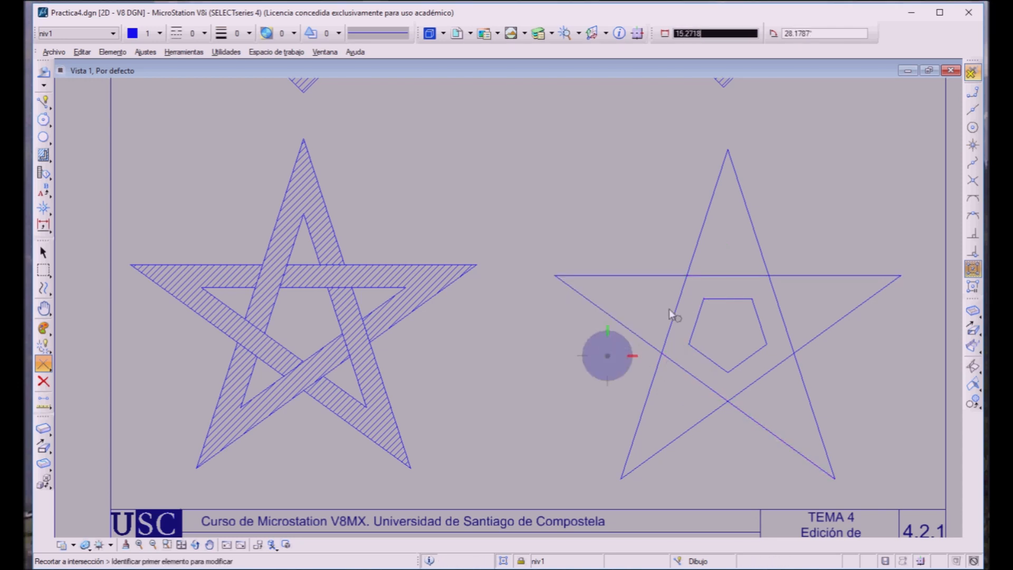
# Step: Extend the inner pentagon's sides to their mutual intersections, forming the five points of the inner star
pyautogui.click(695, 324)
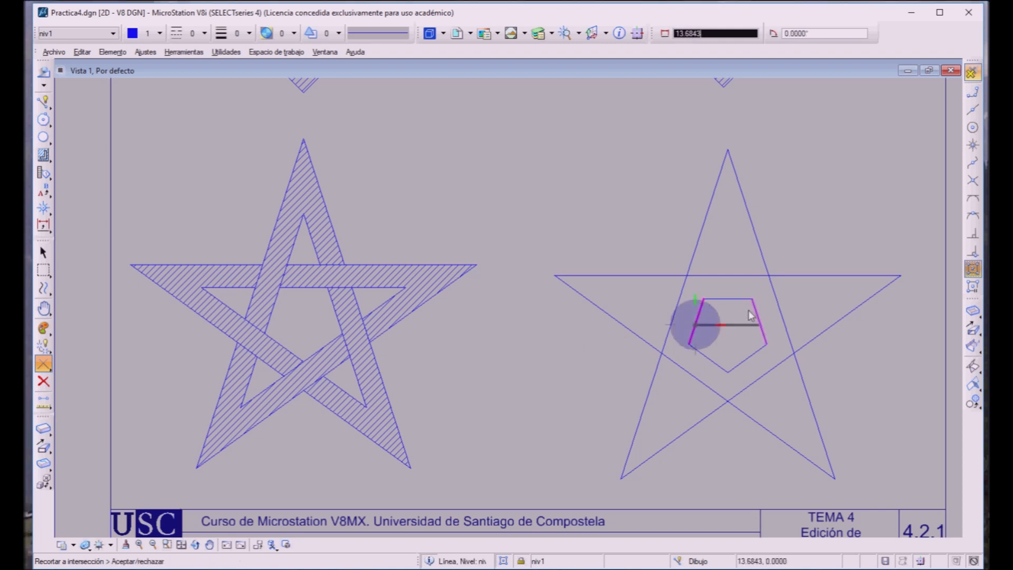
pyautogui.click(760, 324)
pyautogui.click(741, 334)
pyautogui.click(723, 298)
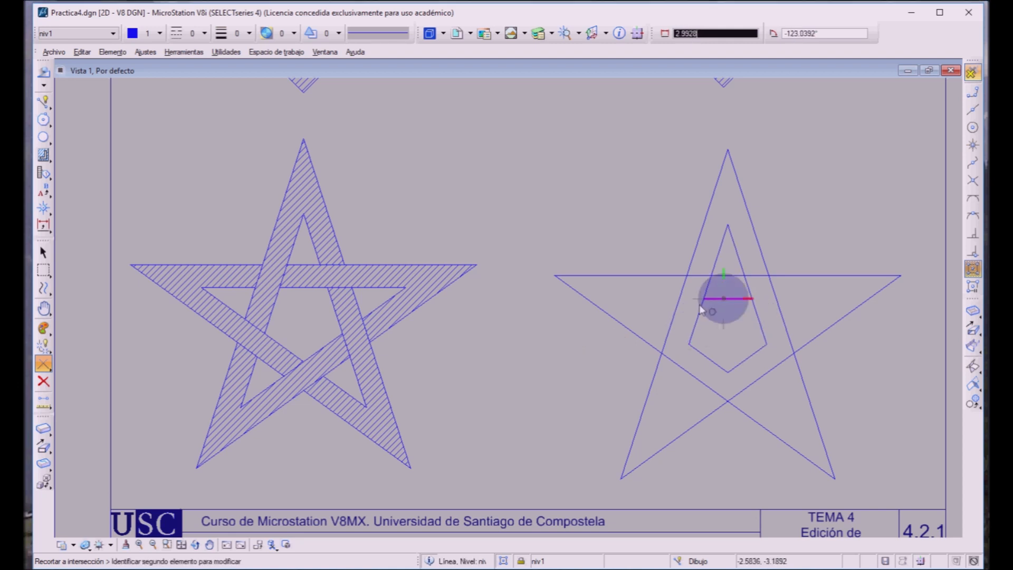
pyautogui.click(687, 347)
pyautogui.click(722, 334)
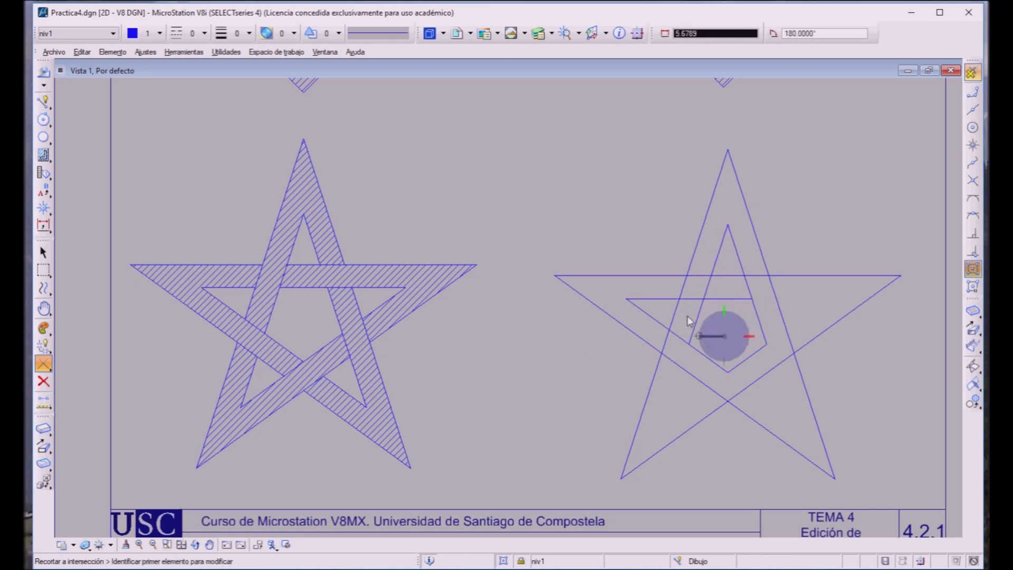
pyautogui.click(698, 319)
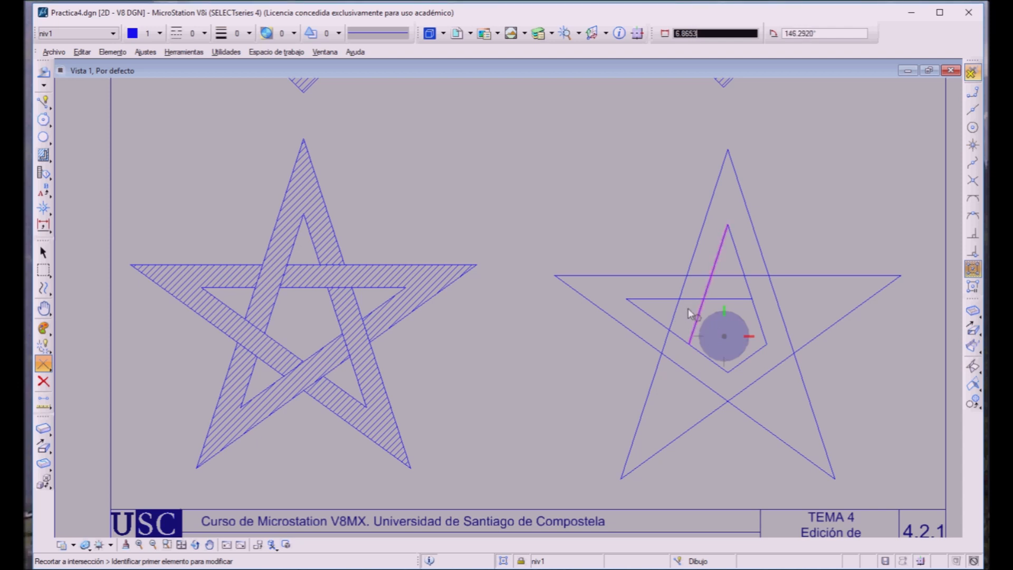
pyautogui.click(747, 357)
pyautogui.click(730, 334)
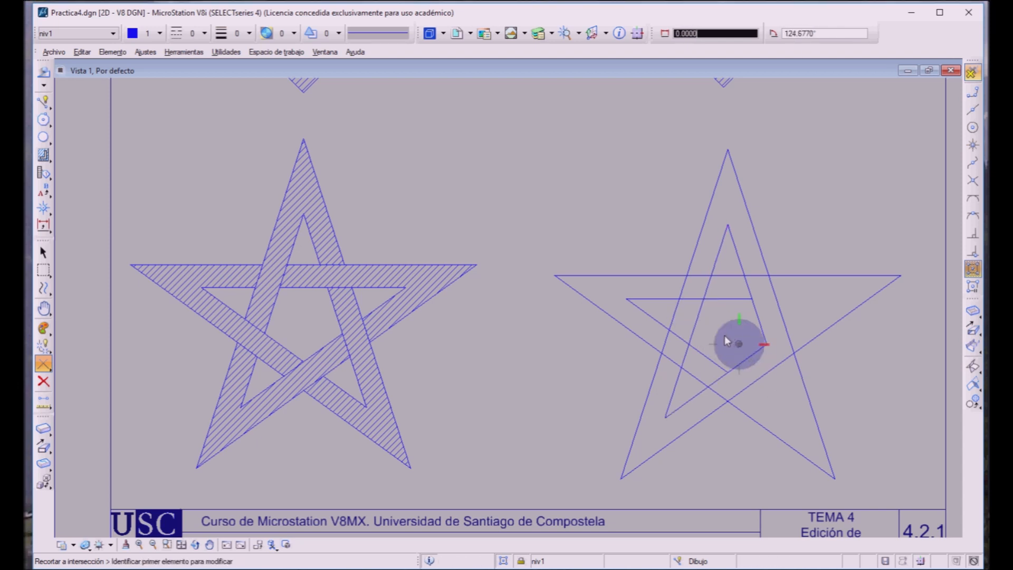
pyautogui.click(734, 349)
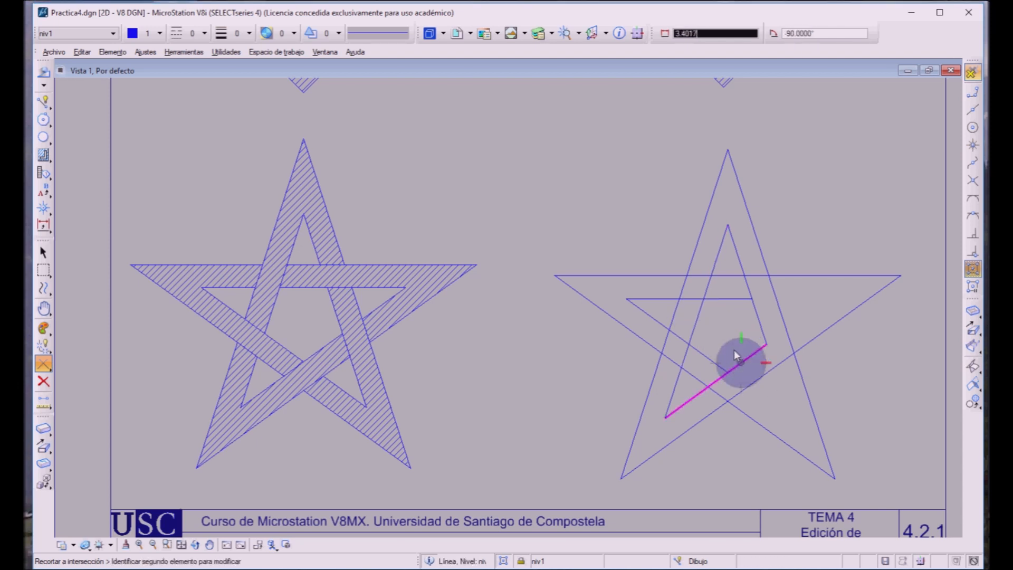
pyautogui.click(724, 294)
pyautogui.click(734, 317)
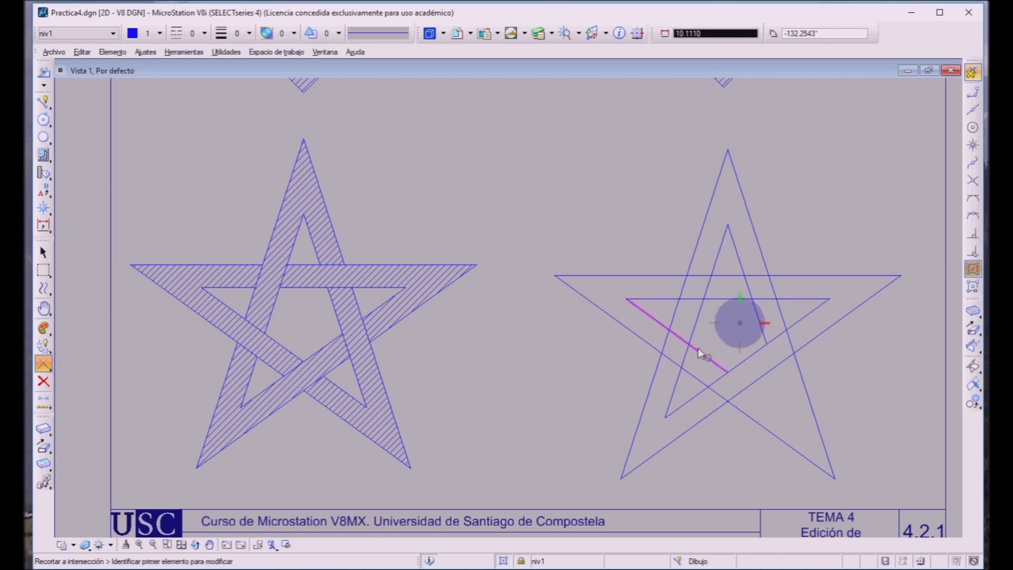
pyautogui.click(698, 353)
pyautogui.click(763, 337)
pyautogui.click(733, 331)
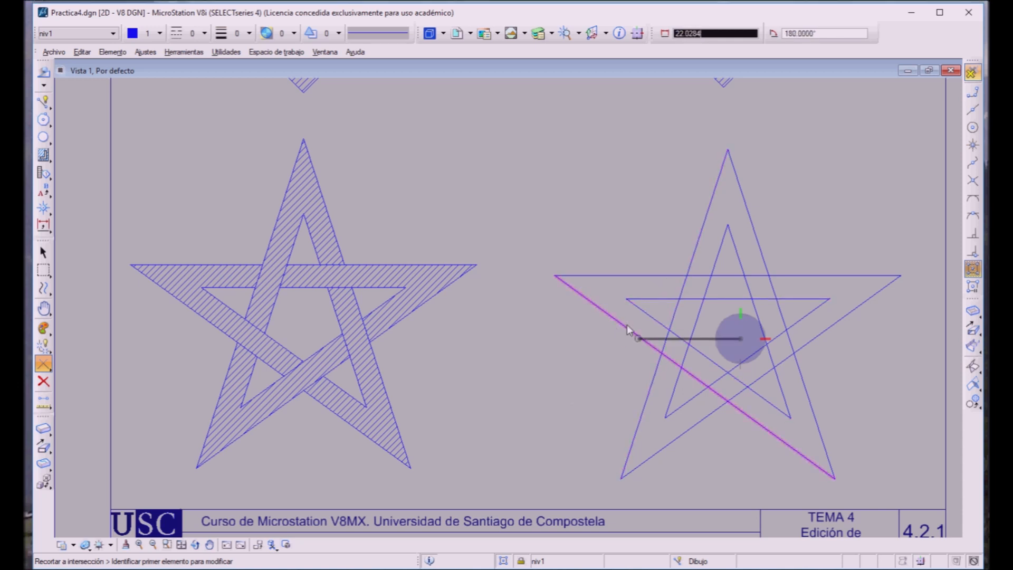
# Step: Select all lines of both stars and use Multiple Trim to cut the crossing segments so the bands interlace like the sample
pyautogui.click(43, 253)
pyautogui.click(44, 252)
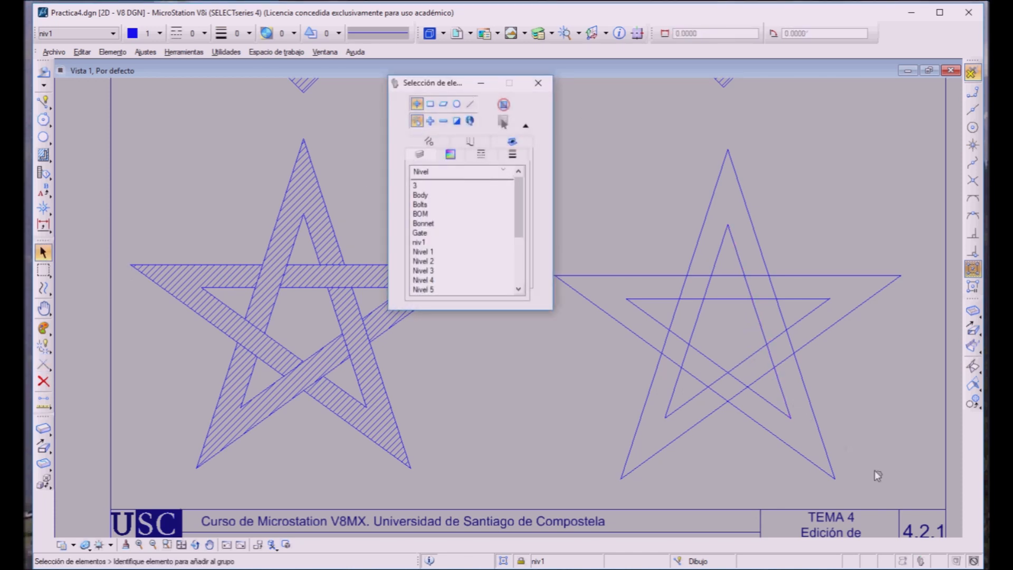
pyautogui.moveTo(443, 83); pyautogui.dragTo(376, 82)
pyautogui.moveTo(527, 126); pyautogui.dragTo(908, 486)
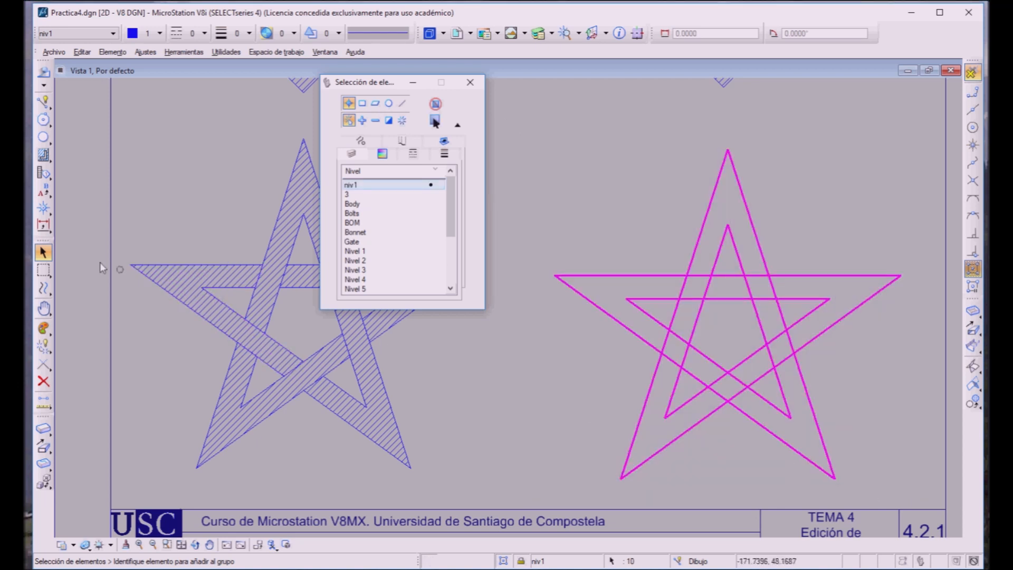
pyautogui.click(36, 359)
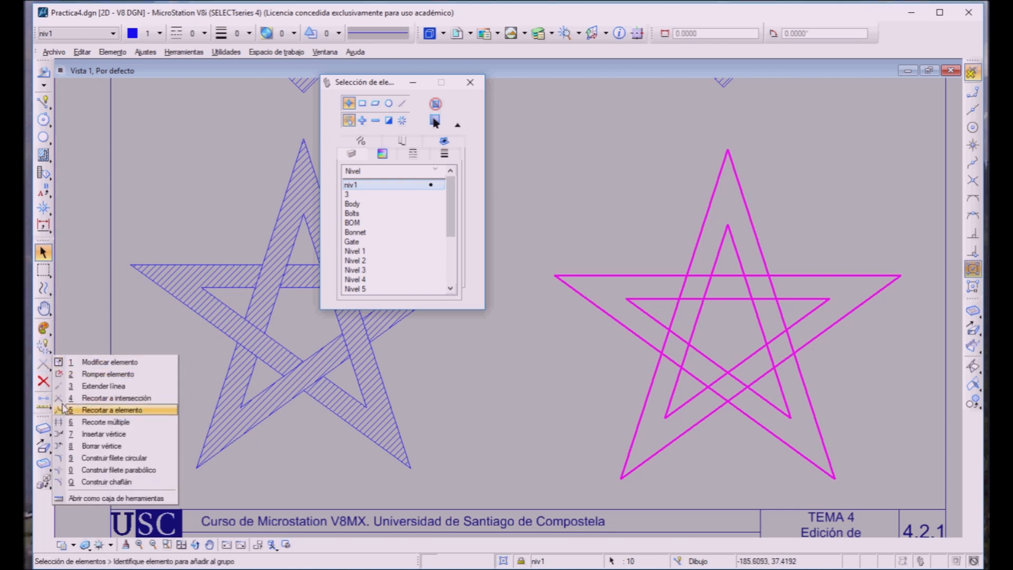
pyautogui.click(79, 421)
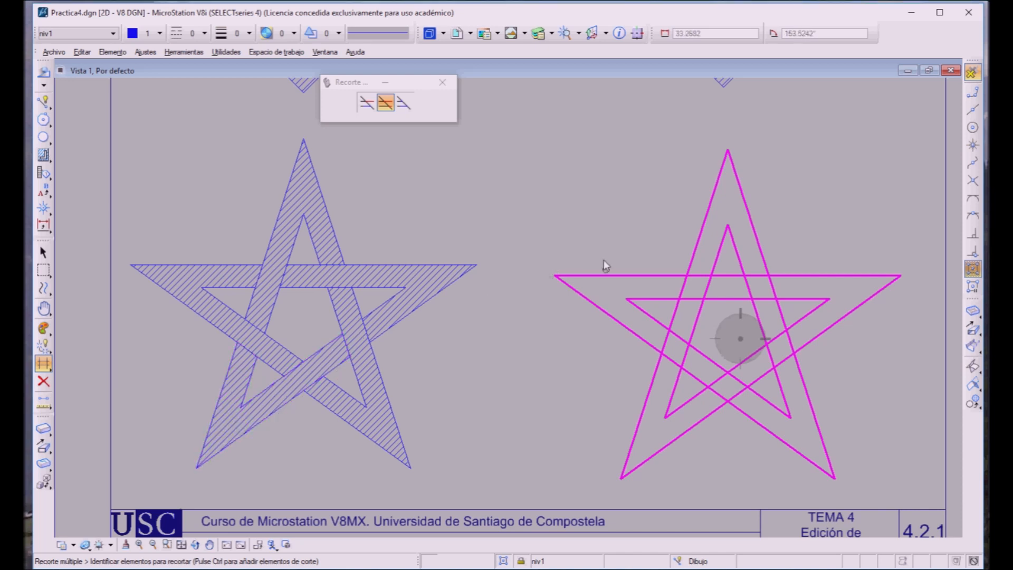
pyautogui.click(702, 275)
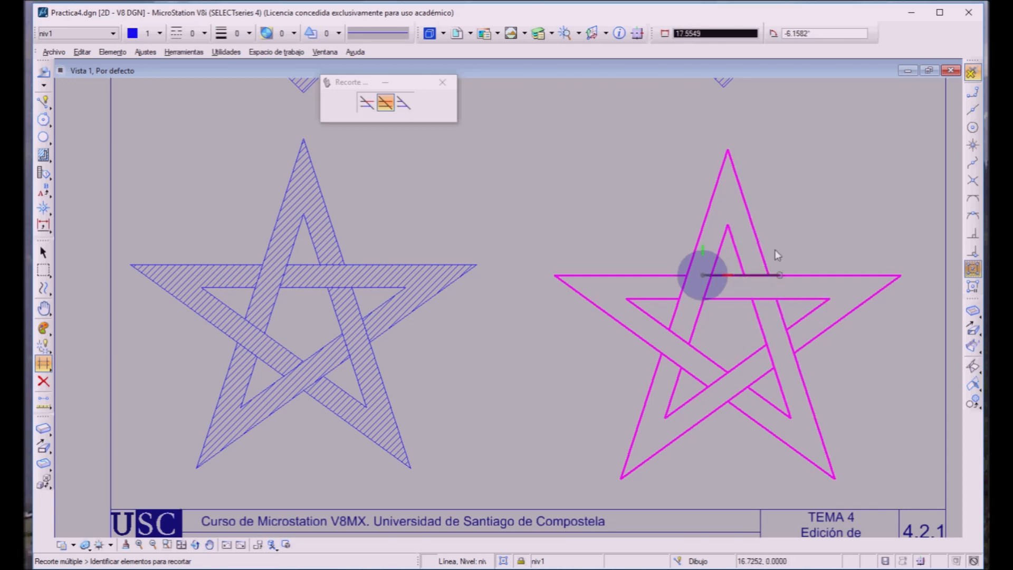
pyautogui.click(781, 227)
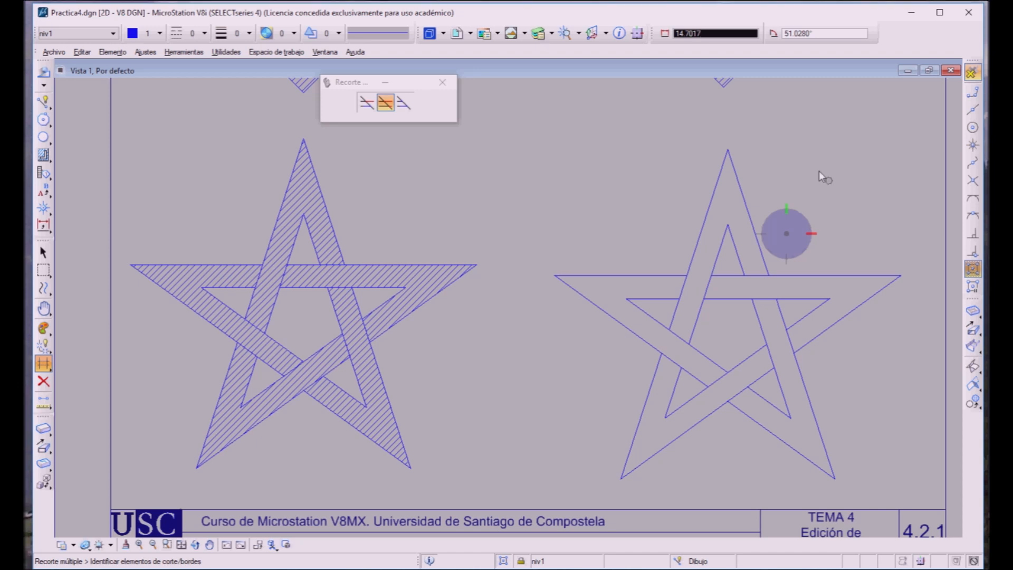
# Step: Hatch all sections of the interlaced star band using the Flood method, with 1.0 spacing and a 45° angle
pyautogui.click(43, 154)
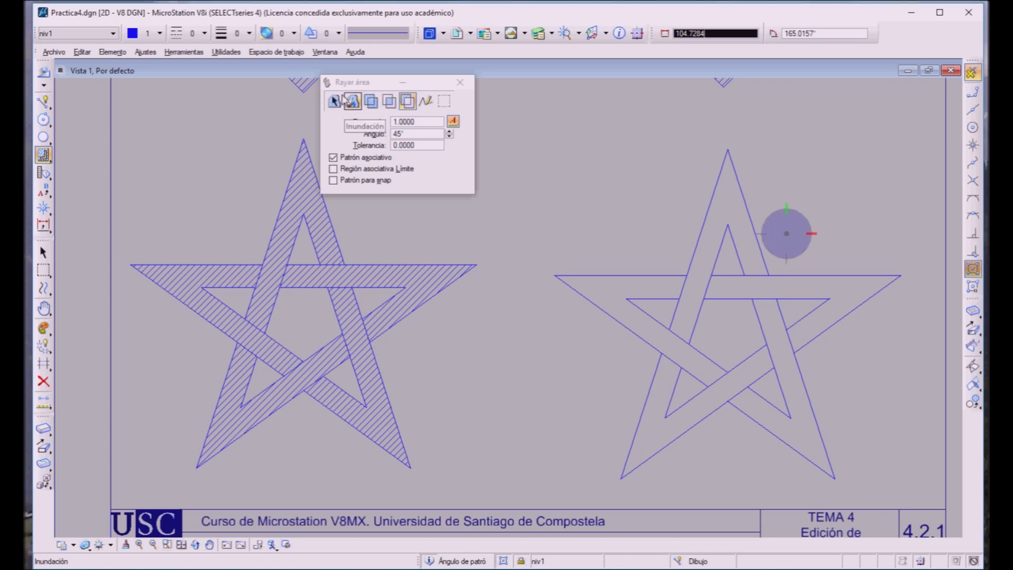
pyautogui.click(351, 101)
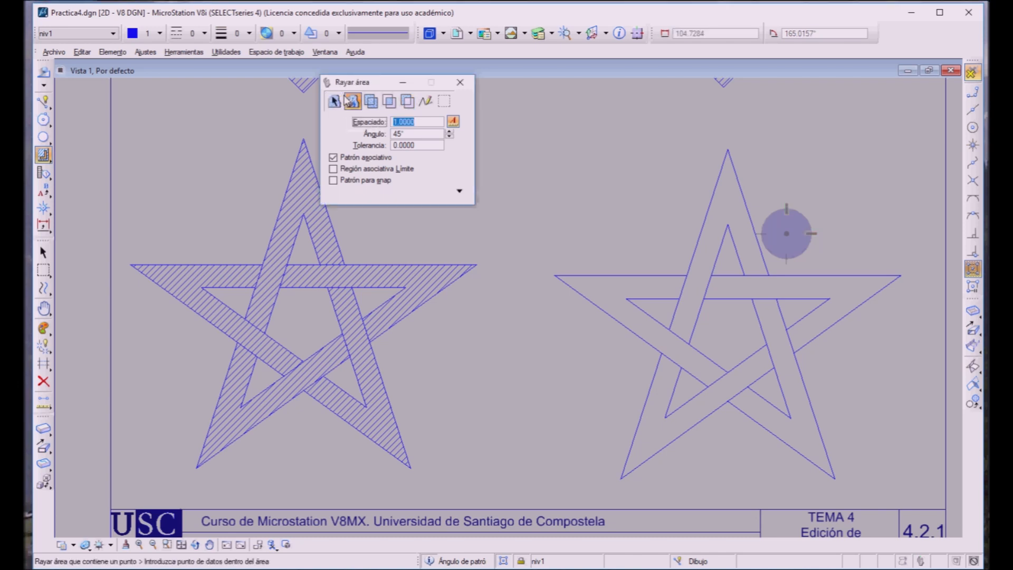
pyautogui.click(704, 264)
pyautogui.click(704, 264)
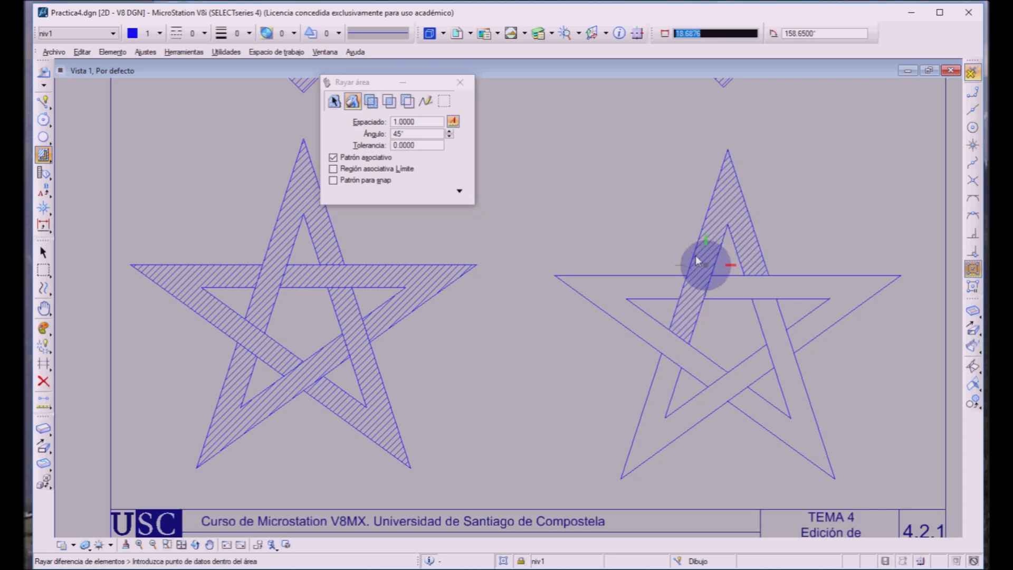
pyautogui.click(647, 392)
pyautogui.click(648, 391)
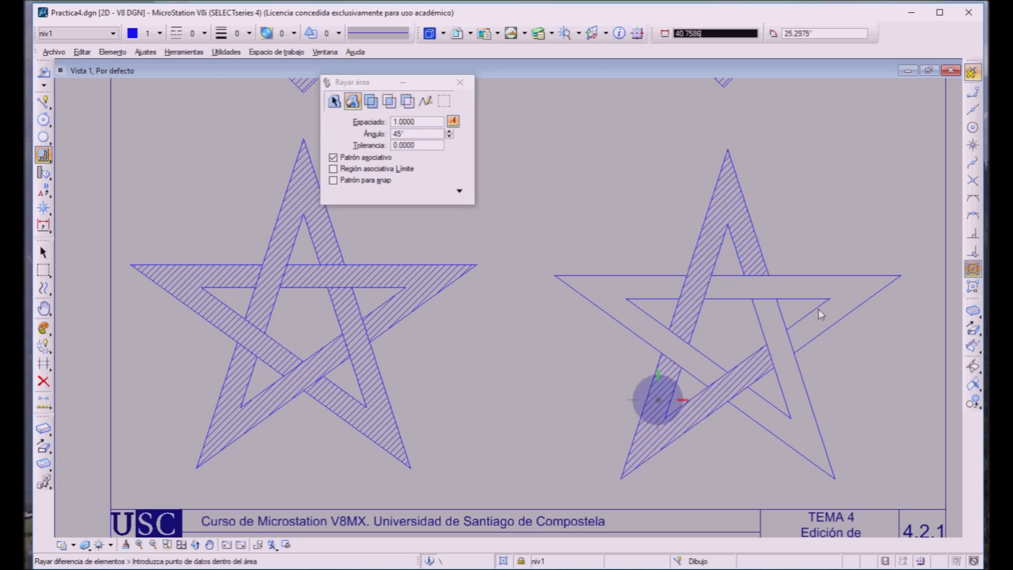
pyautogui.click(828, 320)
pyautogui.click(828, 319)
pyautogui.click(782, 381)
pyautogui.click(782, 381)
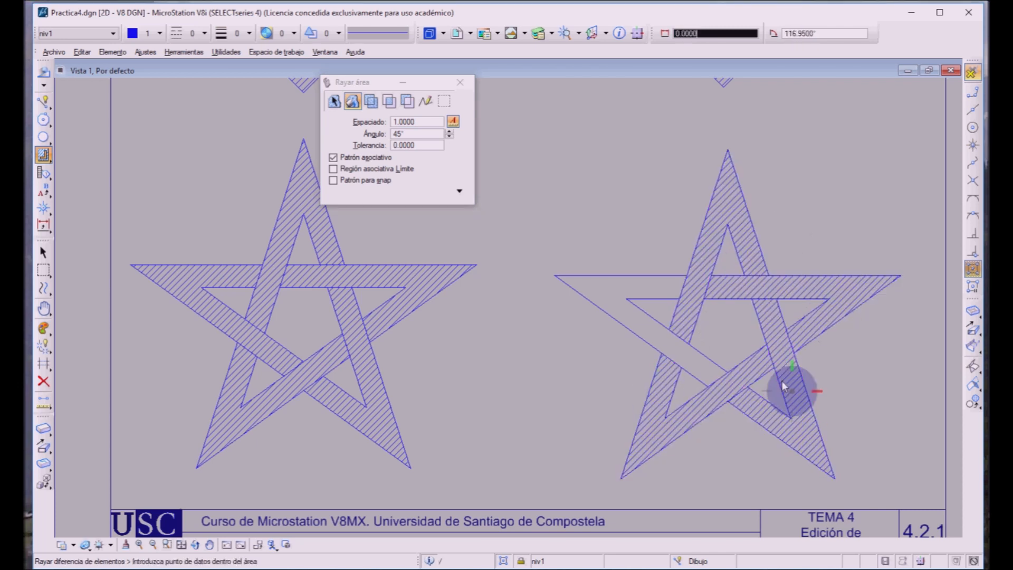
pyautogui.click(683, 354)
pyautogui.click(683, 354)
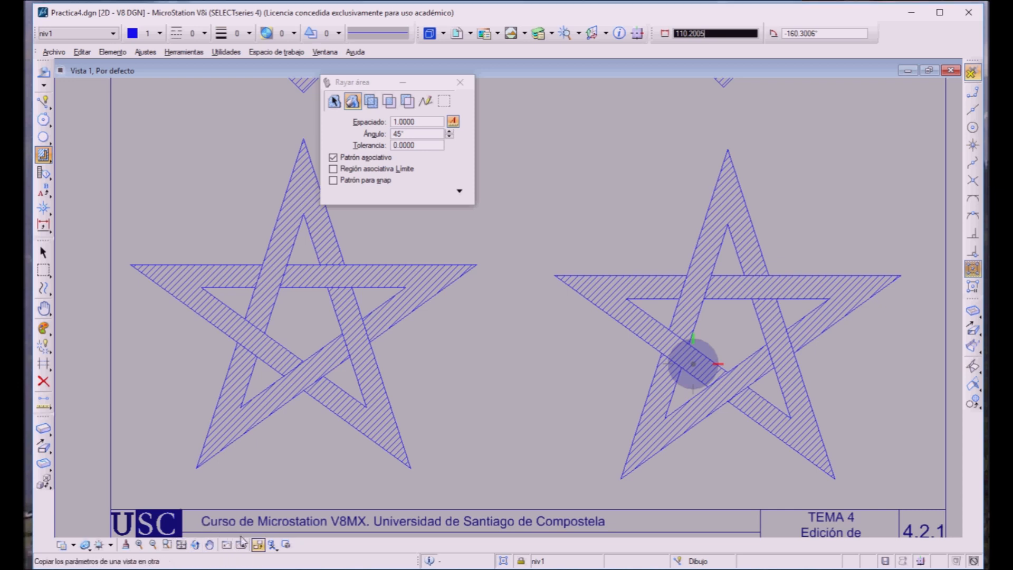
pyautogui.scroll(-2, 189, 406)
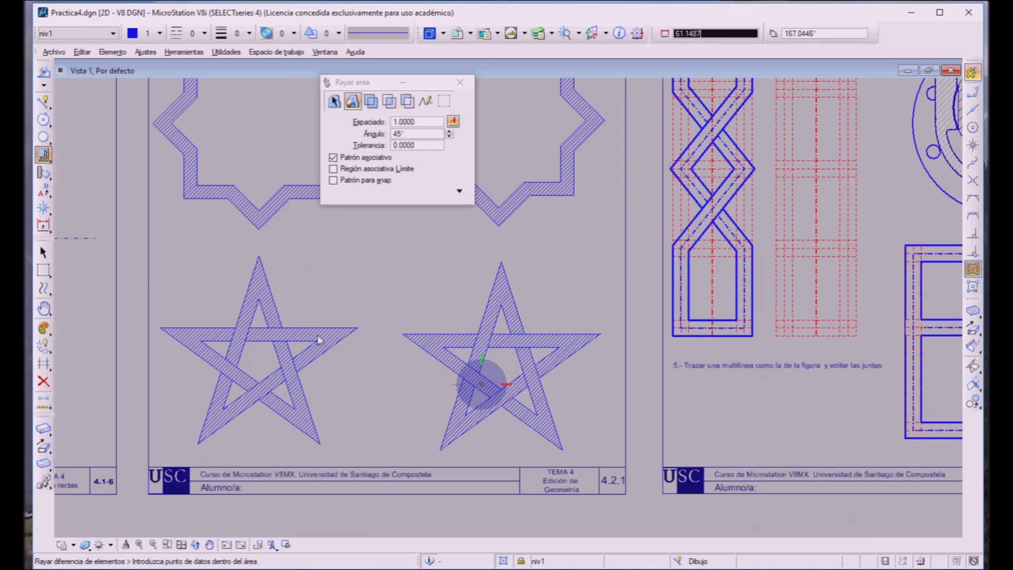
pyautogui.scroll(-2, 333, 322)
pyautogui.moveTo(376, 79); pyautogui.dragTo(609, 23)
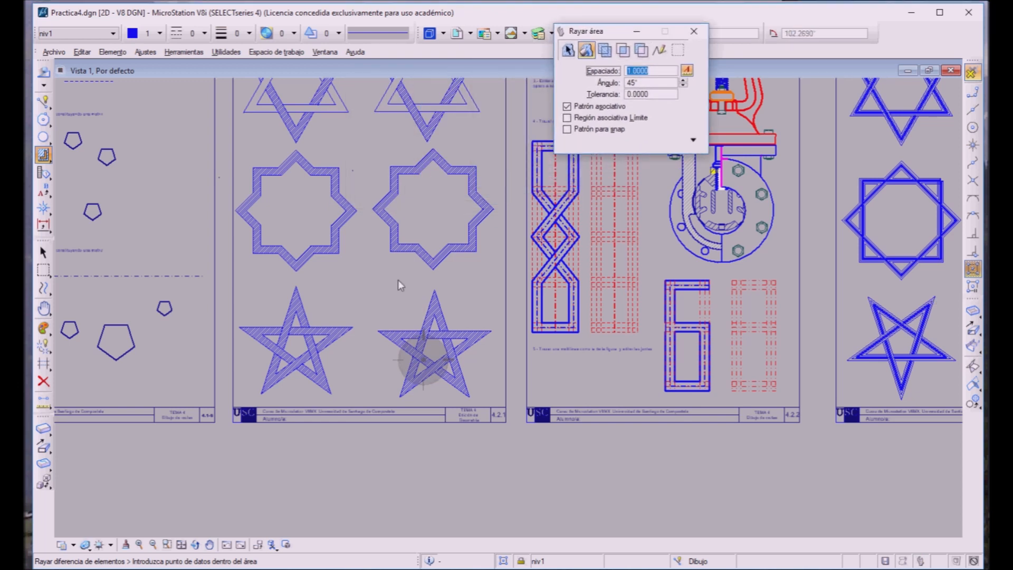